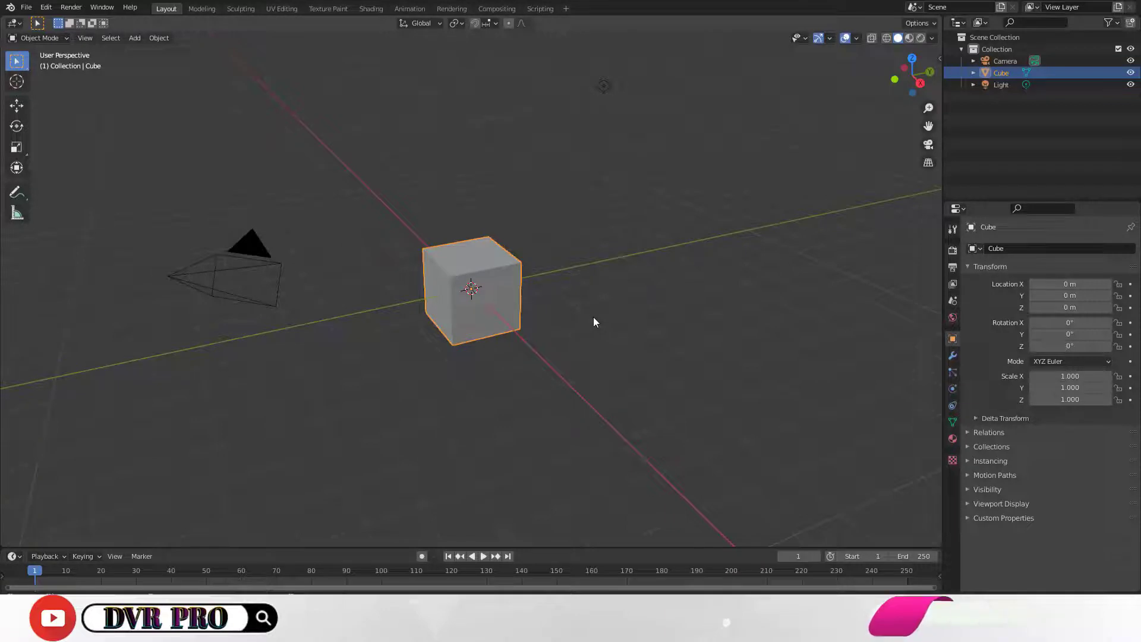
# - Scale the default cube to X 0.1, Y 0.1, Z 4 to form a tall post
pyautogui.press('KP_1')
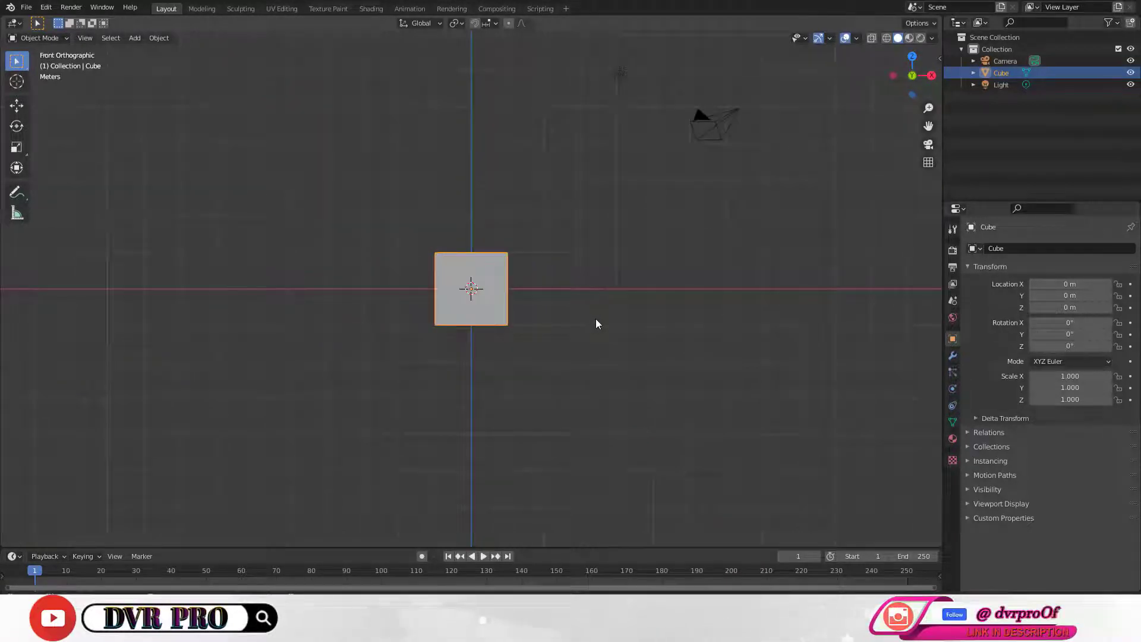
pyautogui.click(1070, 375)
pyautogui.write('0.1')
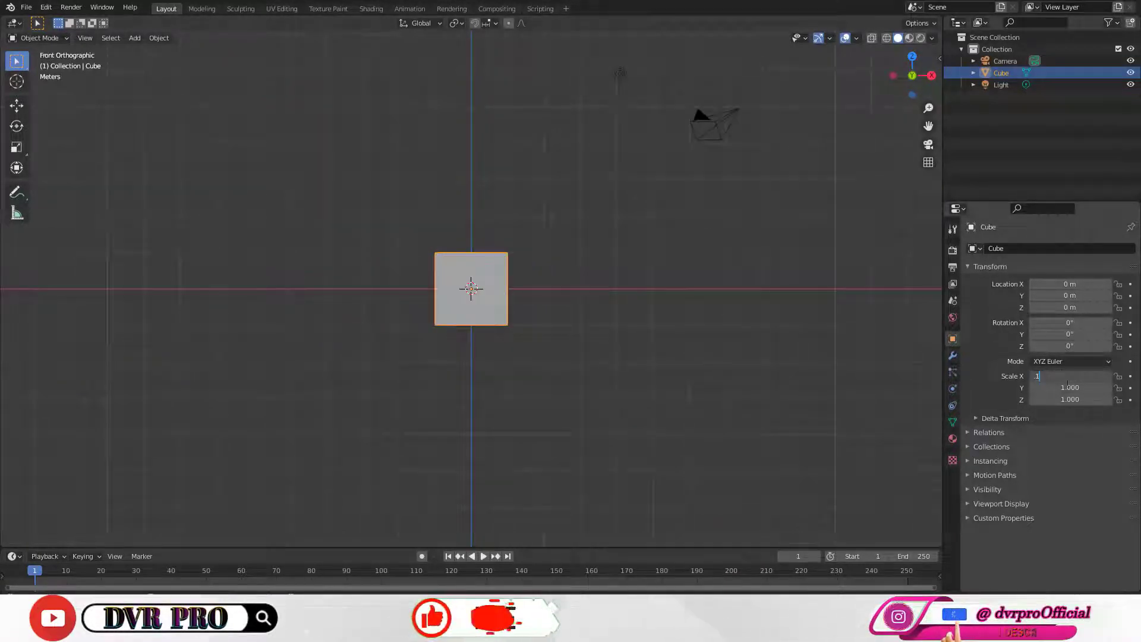
pyautogui.press('Return')
pyautogui.click(1070, 387)
pyautogui.write('.1')
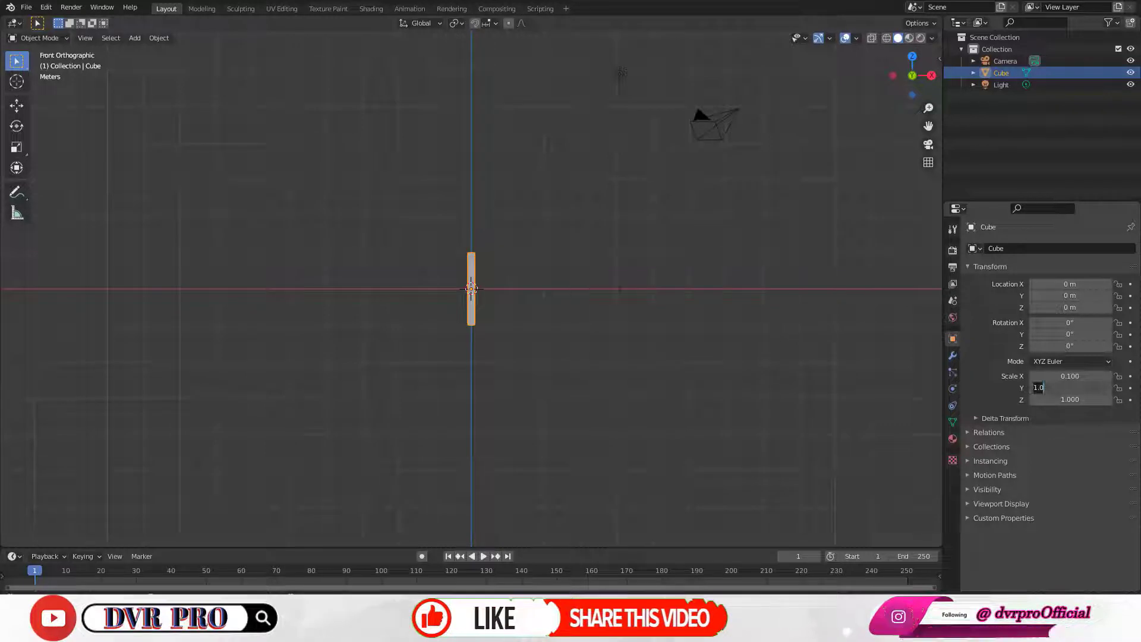
pyautogui.press('Return')
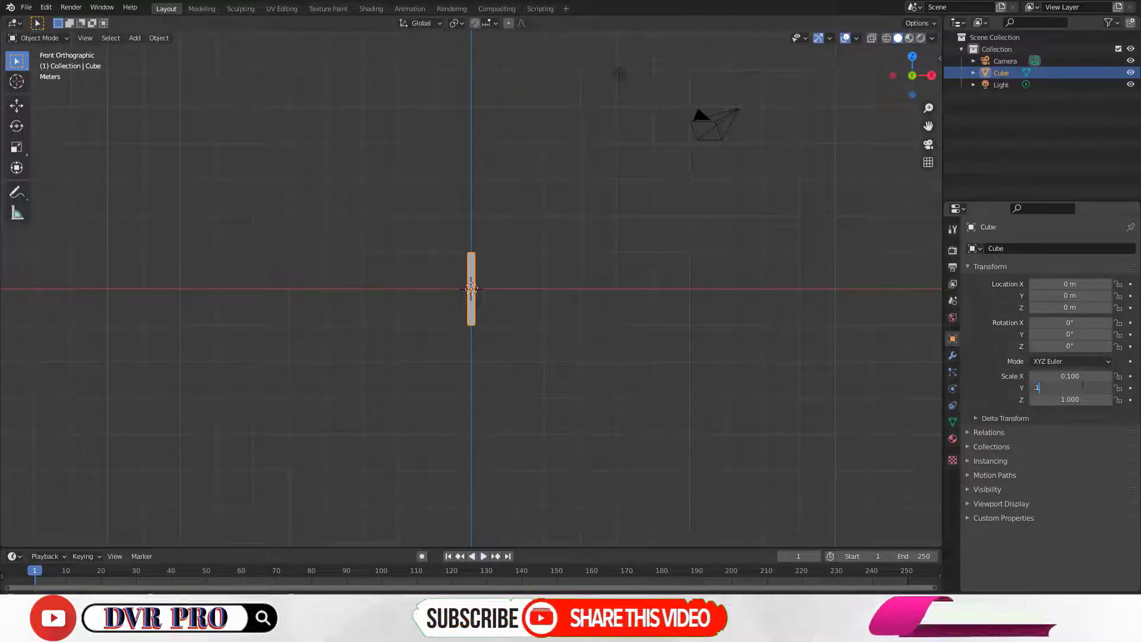
pyautogui.press('BackSpace')
pyautogui.press('BackSpace')
pyautogui.press('BackSpace')
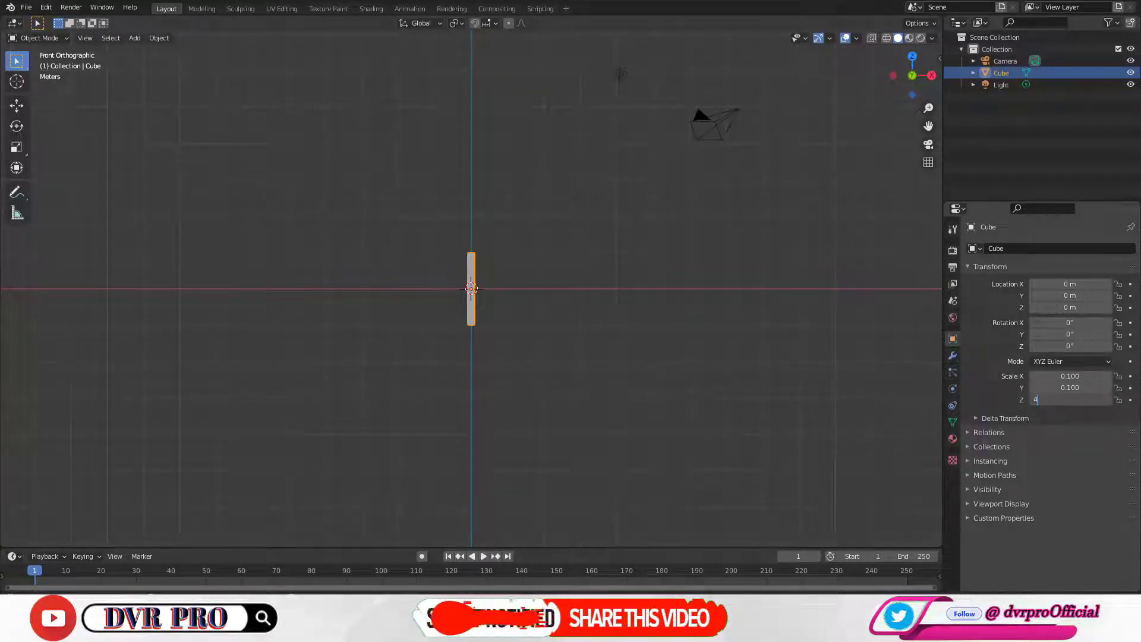
pyautogui.write('4')
pyautogui.press('Return')
pyautogui.moveTo(590, 320)
pyautogui.mouseDown(button='middle')
pyautogui.moveTo(580, 346)
pyautogui.moveTo(637, 346)
pyautogui.mouseUp(button='middle')
pyautogui.press('KP_1')
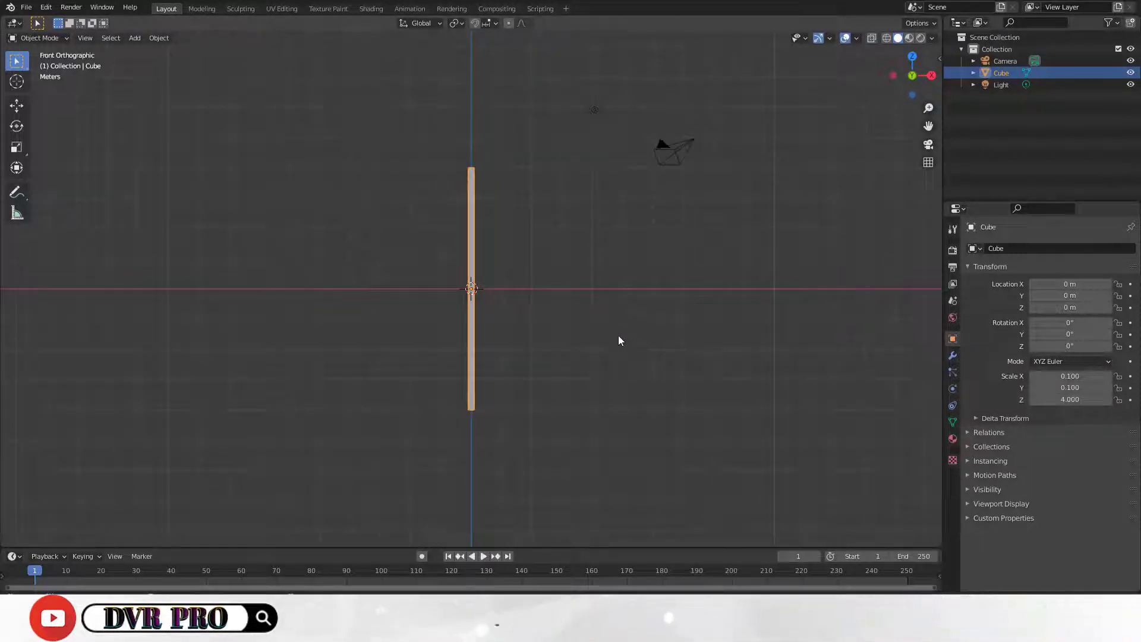
pyautogui.scroll(3, 615, 334)
# - Duplicate the post and slide the copy along X to 1.8826 m
pyautogui.hotkey('shift', 'd')
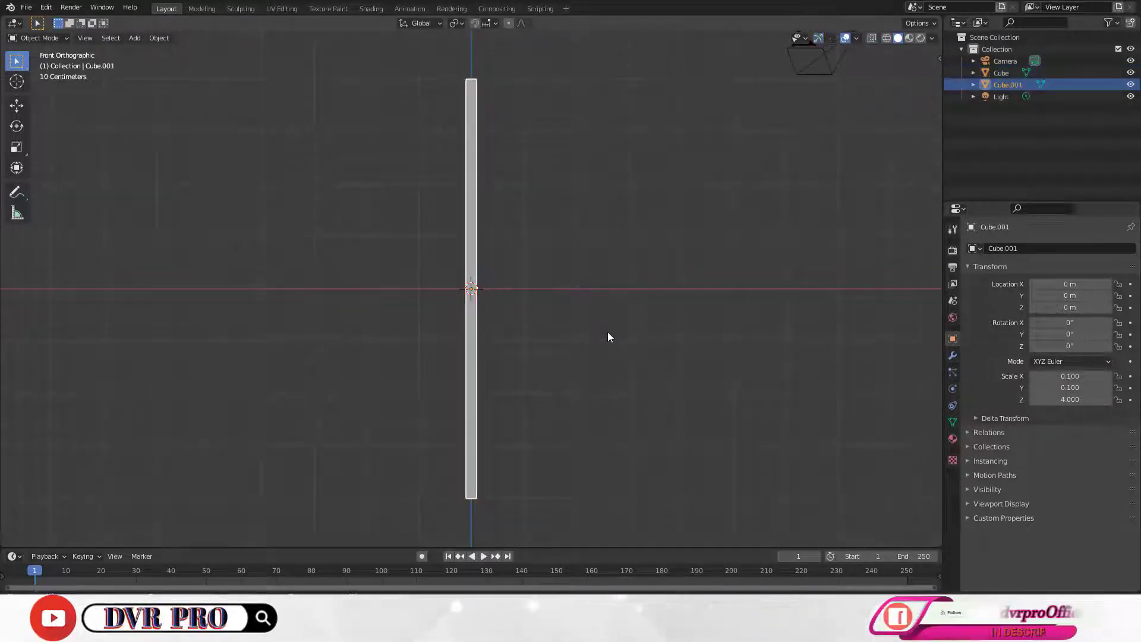
pyautogui.press('x')
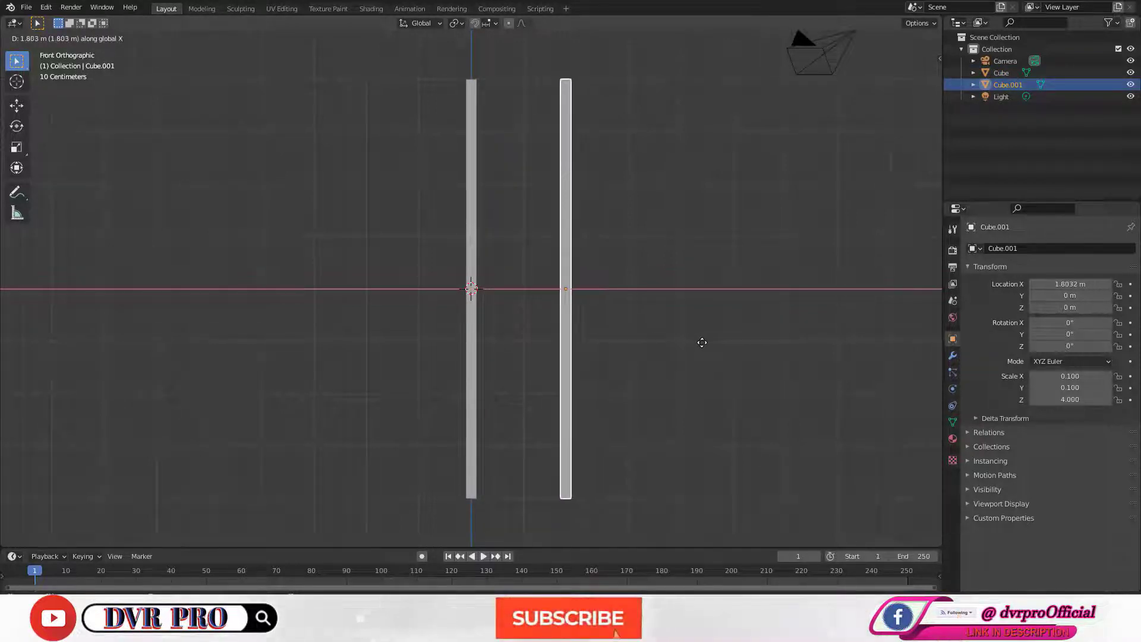
pyautogui.click(706, 343)
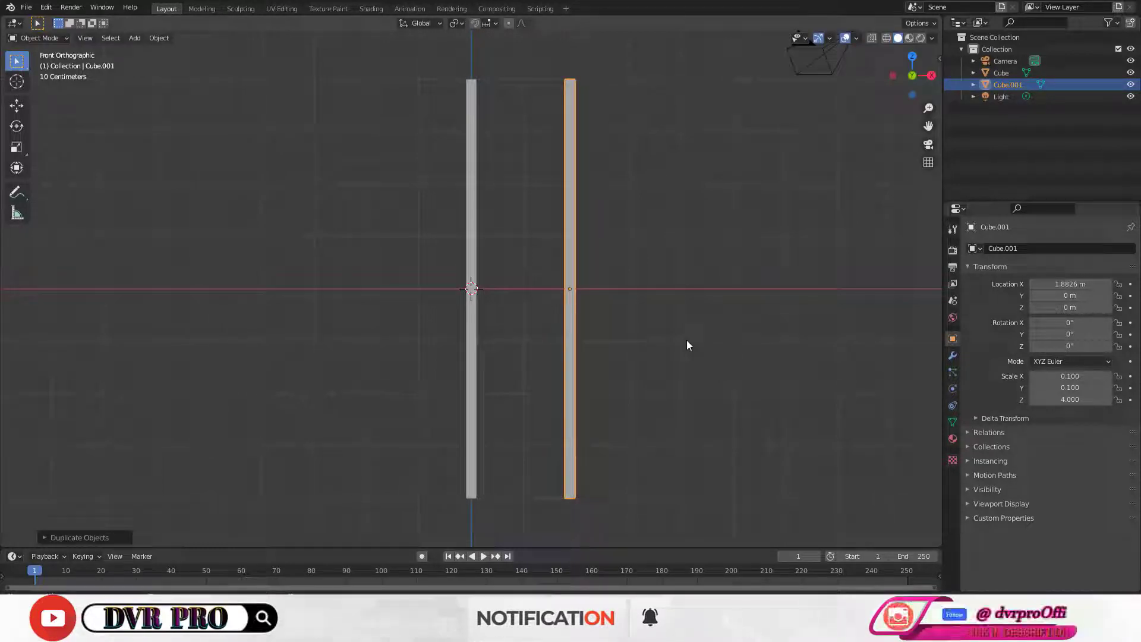
# - Duplicate the post, rotate the copy 90° and center it between the posts
pyautogui.hotkey('shift', 'd')
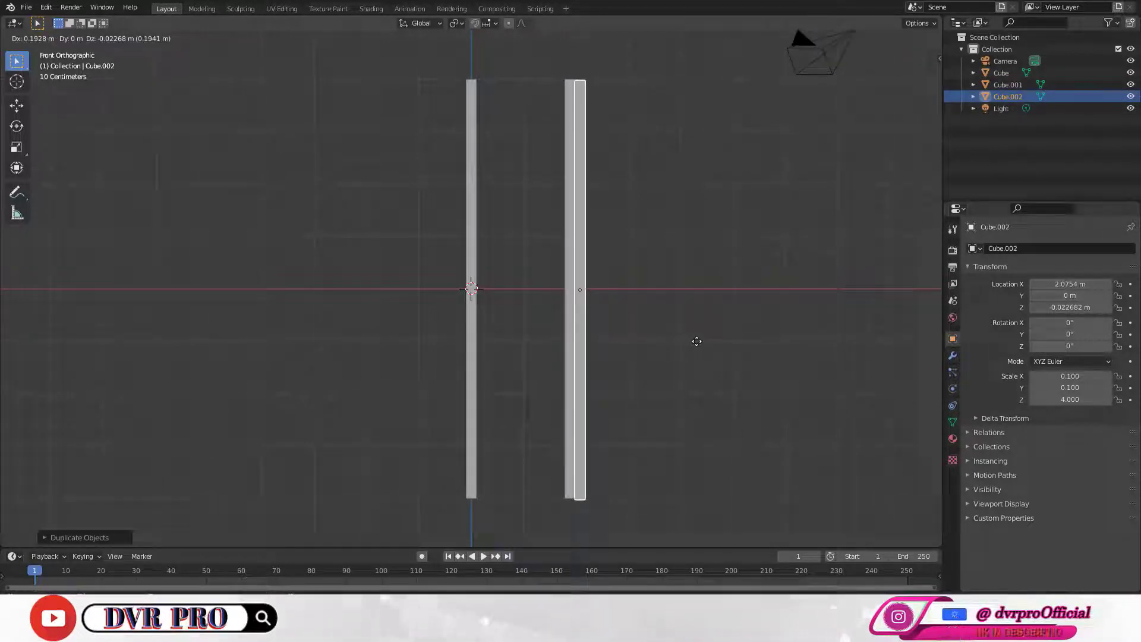
pyautogui.write('r9')
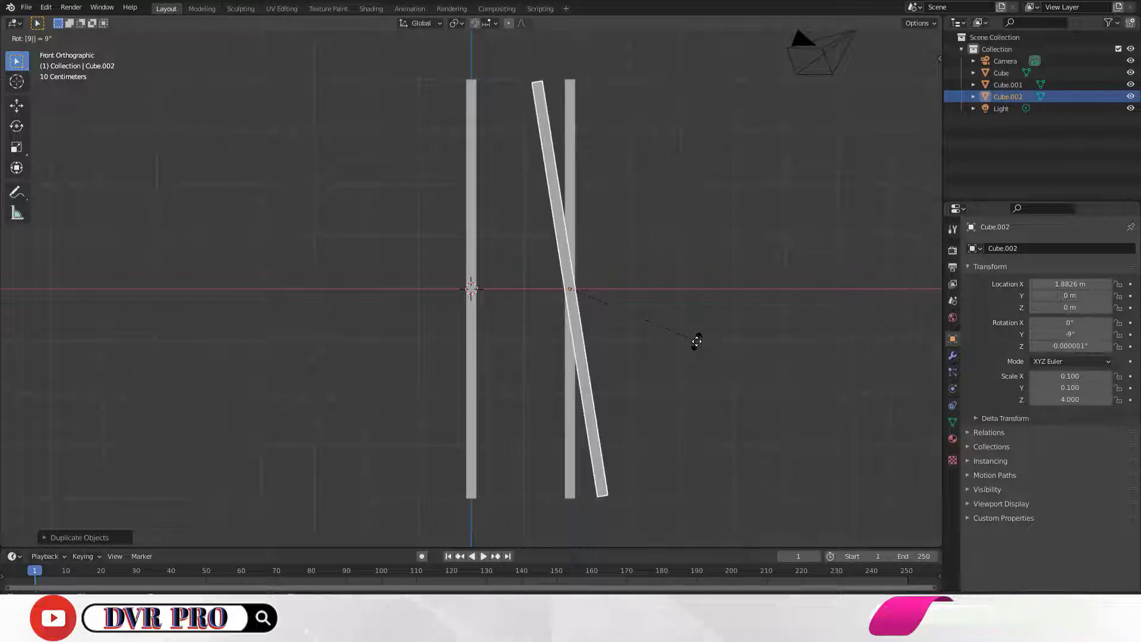
pyautogui.write('0')
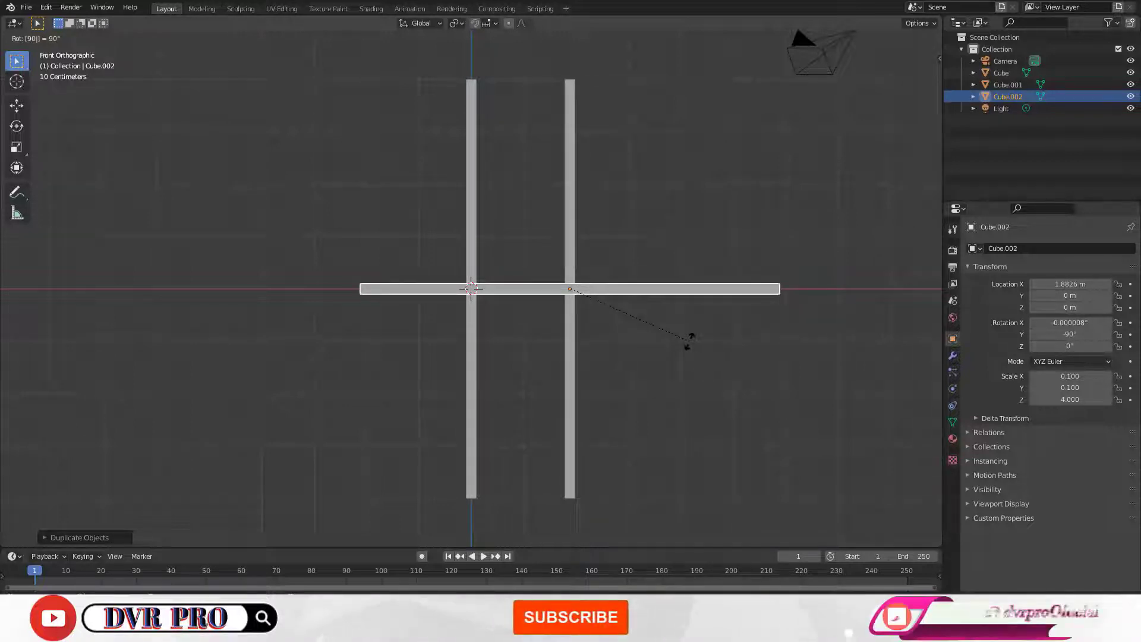
pyautogui.press('Return')
pyautogui.press('g')
pyautogui.press('x')
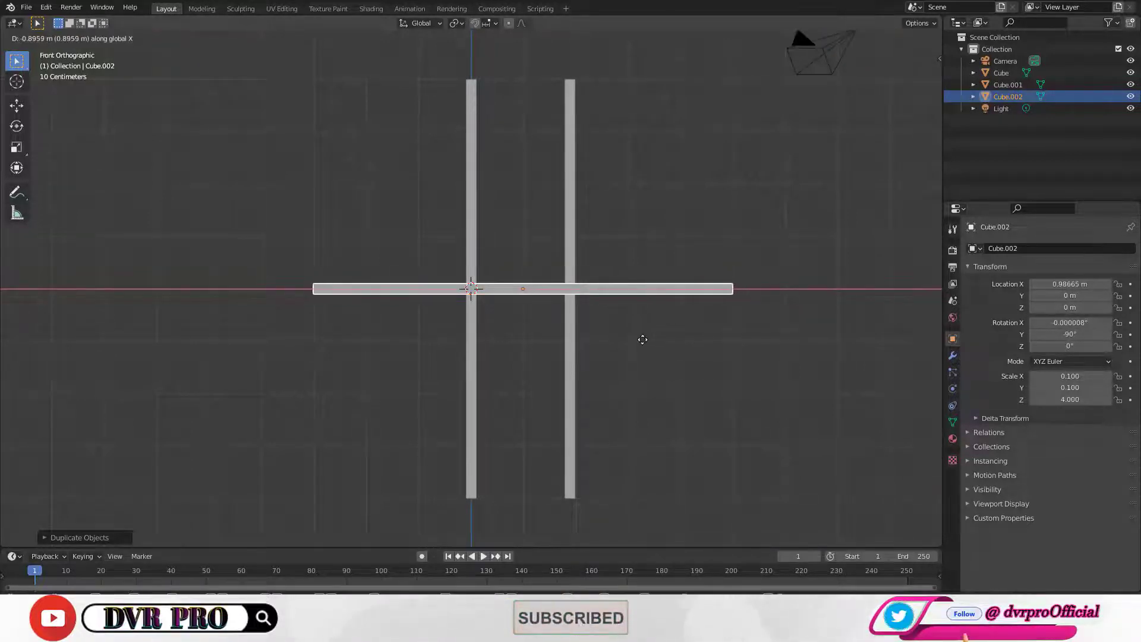
pyautogui.click(638, 338)
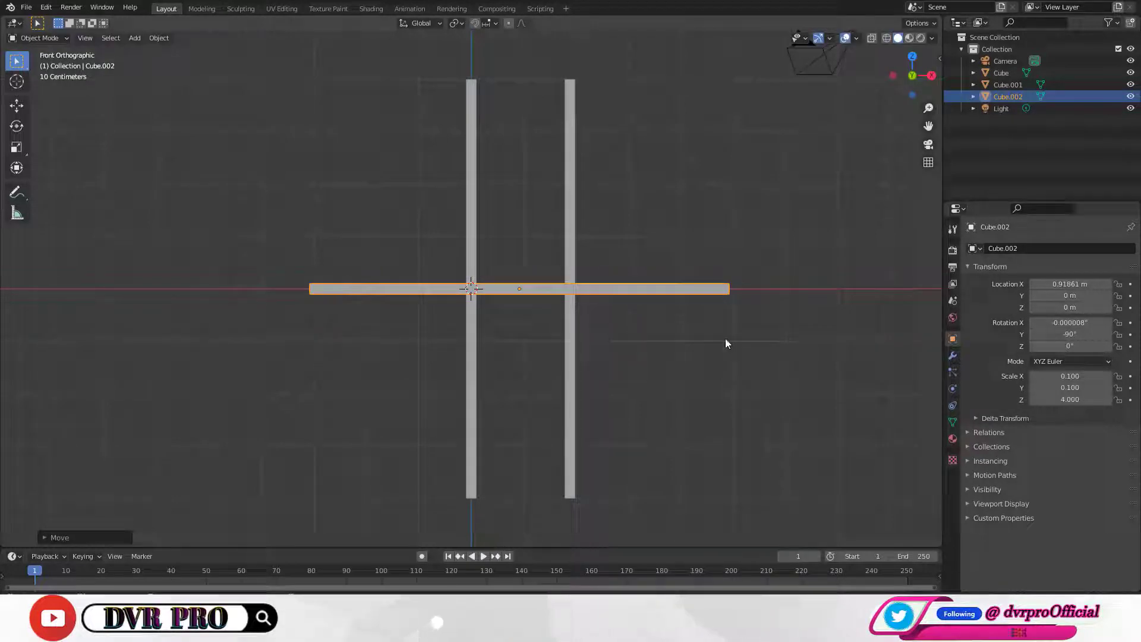
# - Shorten the bar along X to fit the posts and lower it to Z -3.1301 m
pyautogui.press('s')
pyautogui.press('x')
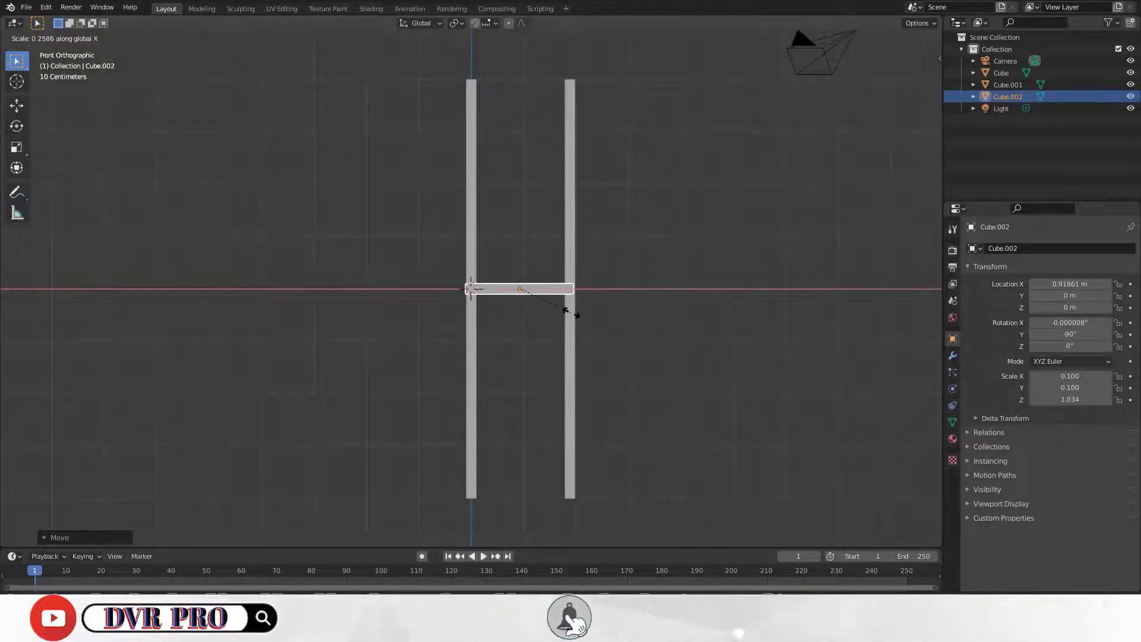
pyautogui.click(568, 315)
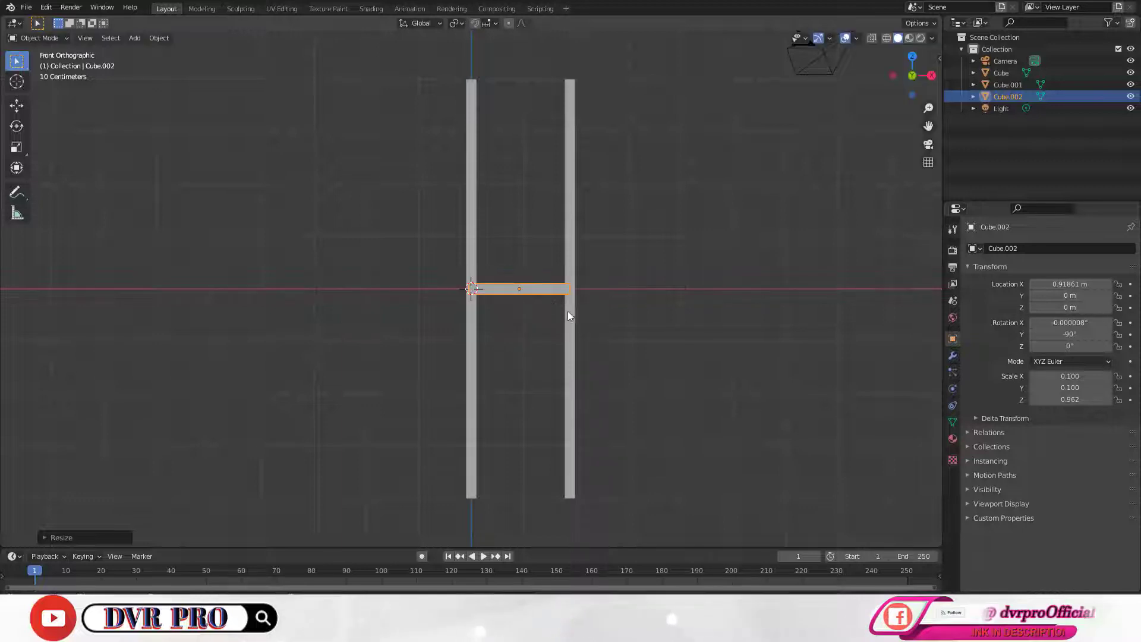
pyautogui.press('g')
pyautogui.press('z')
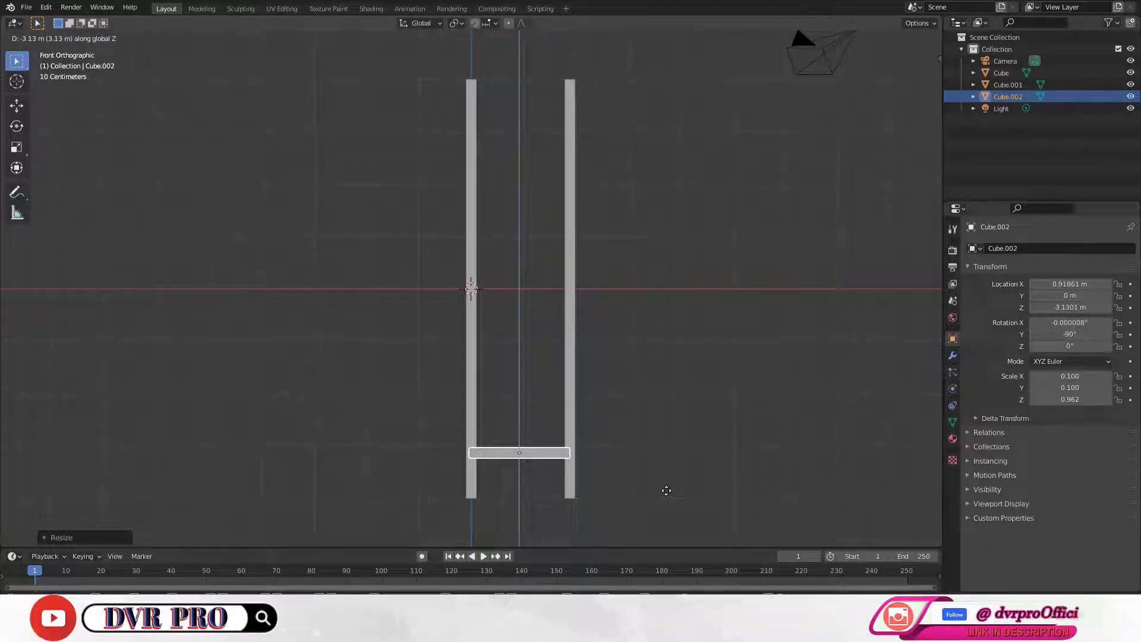
pyautogui.click(665, 490)
# - Slim the rung slightly along Y and Z, to about 0.081 × 0.092 × 0.962
pyautogui.moveTo(646, 360)
pyautogui.mouseDown(button='middle')
pyautogui.moveTo(709, 230)
pyautogui.moveTo(668, 274)
pyautogui.moveTo(594, 304)
pyautogui.moveTo(703, 316)
pyautogui.moveTo(637, 329)
pyautogui.mouseUp(button='middle')
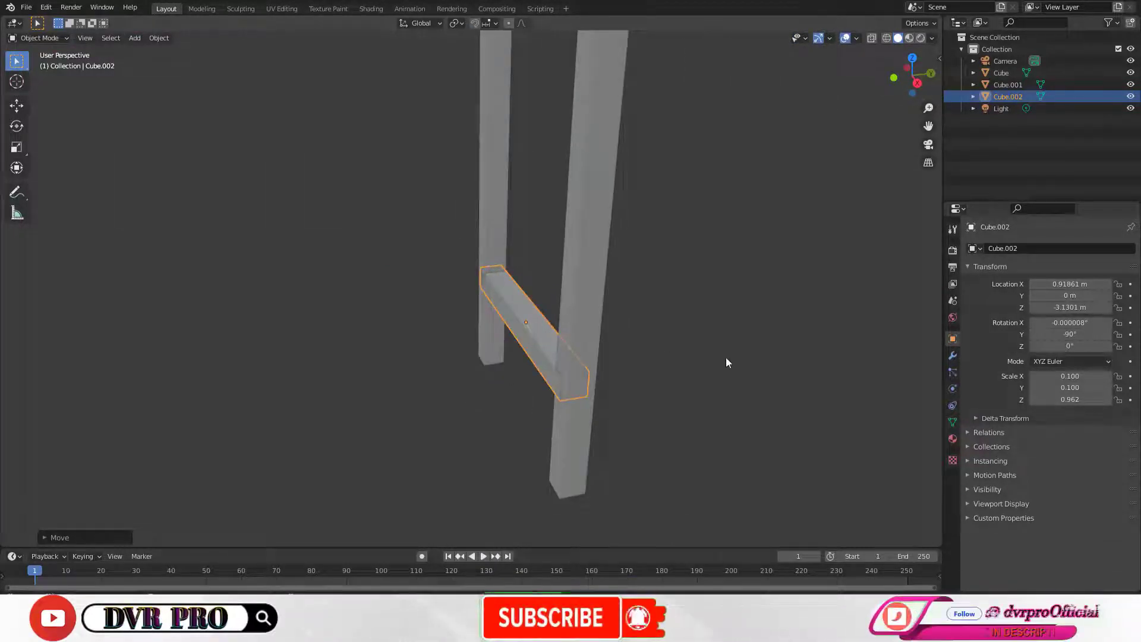
pyautogui.press('s')
pyautogui.press('y')
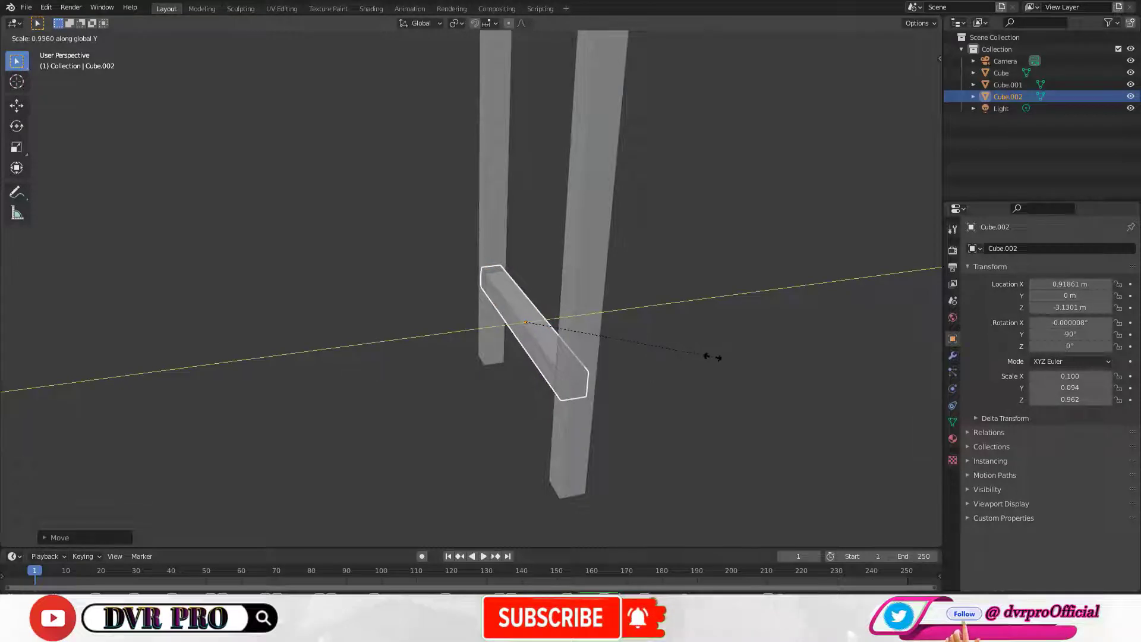
pyautogui.click(707, 355)
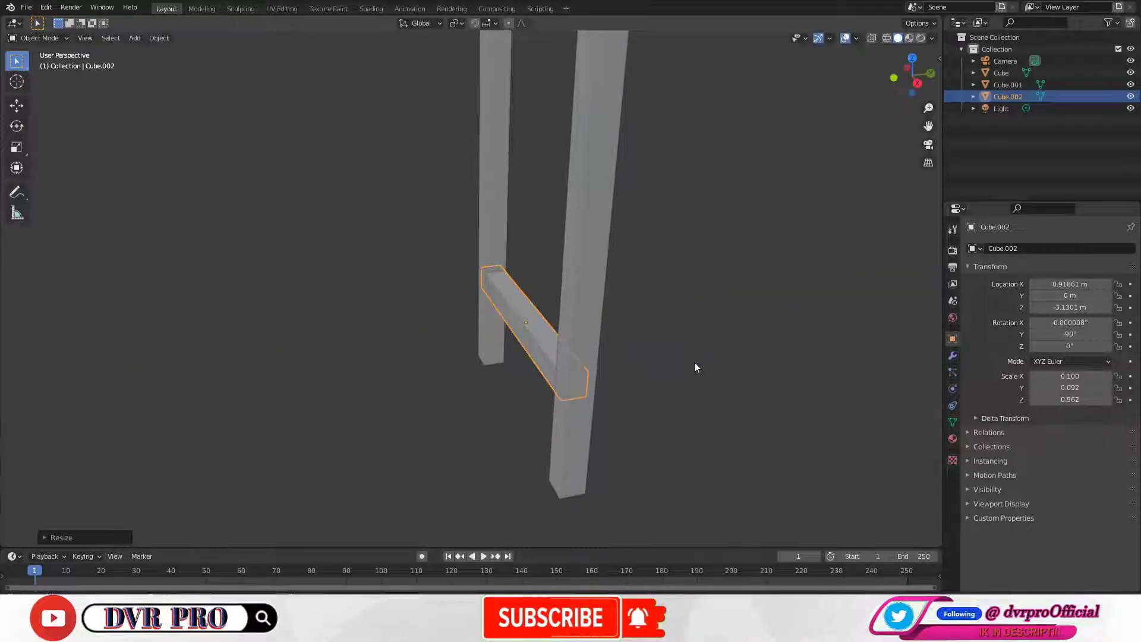
pyautogui.moveTo(694, 362); pyautogui.dragTo(740, 345, button='middle')
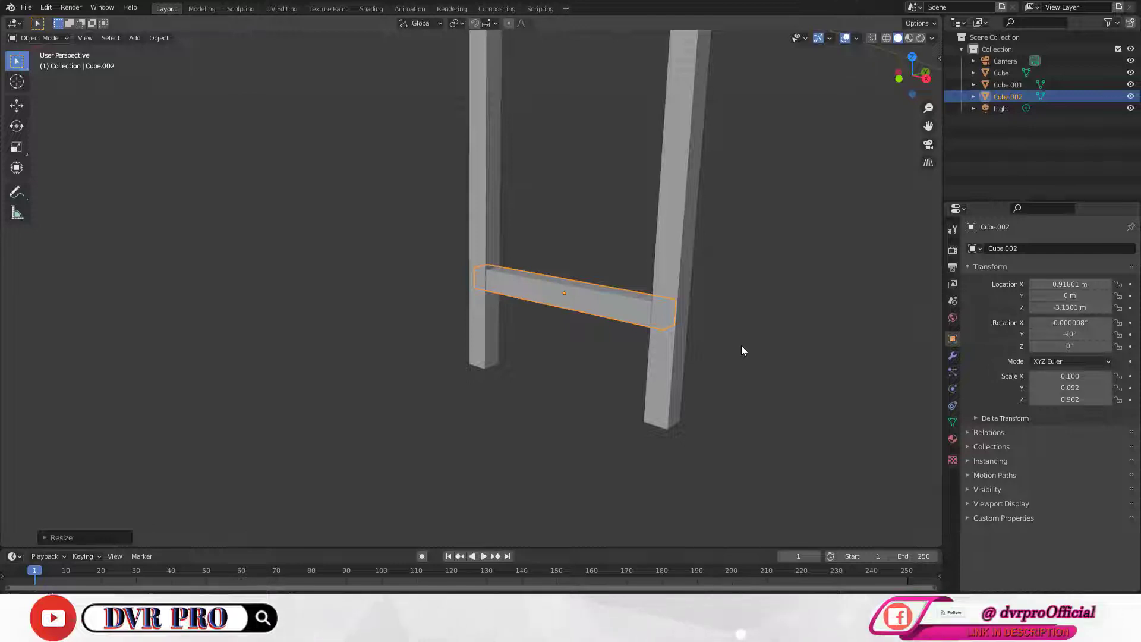
pyautogui.press('s')
pyautogui.press('z')
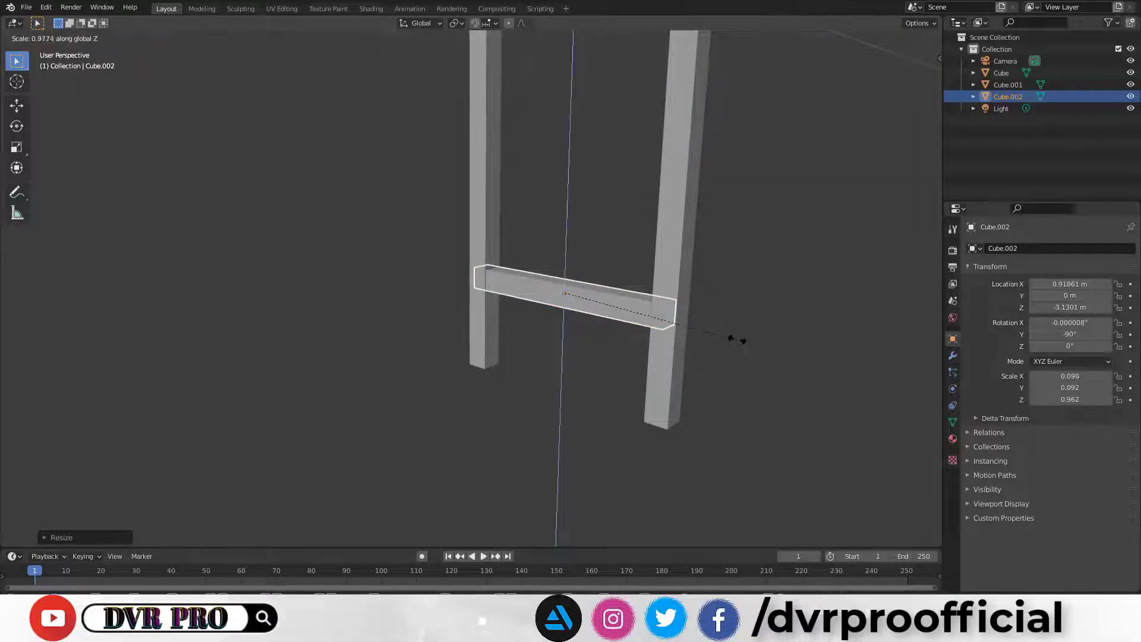
pyautogui.click(712, 310)
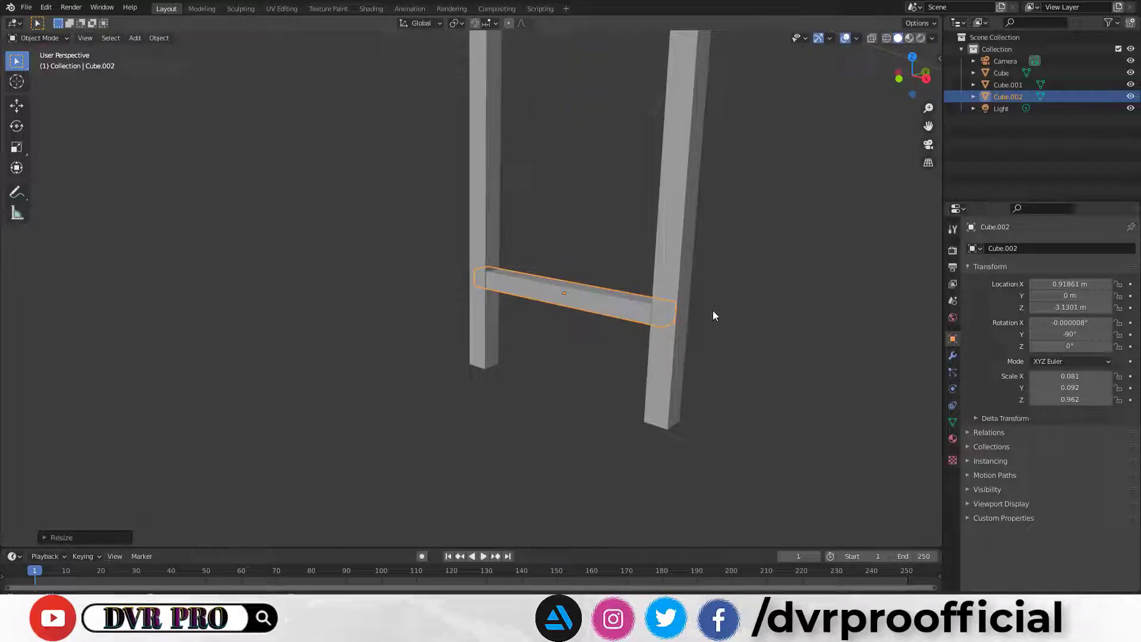
pyautogui.press('KP_1')
pyautogui.moveTo(752, 318)
pyautogui.mouseDown(button='middle')
pyautogui.moveTo(736, 338)
pyautogui.moveTo(631, 370)
pyautogui.moveTo(789, 337)
pyautogui.moveTo(596, 324)
pyautogui.mouseUp(button='middle')
pyautogui.click(735, 338)
pyautogui.click(582, 298)
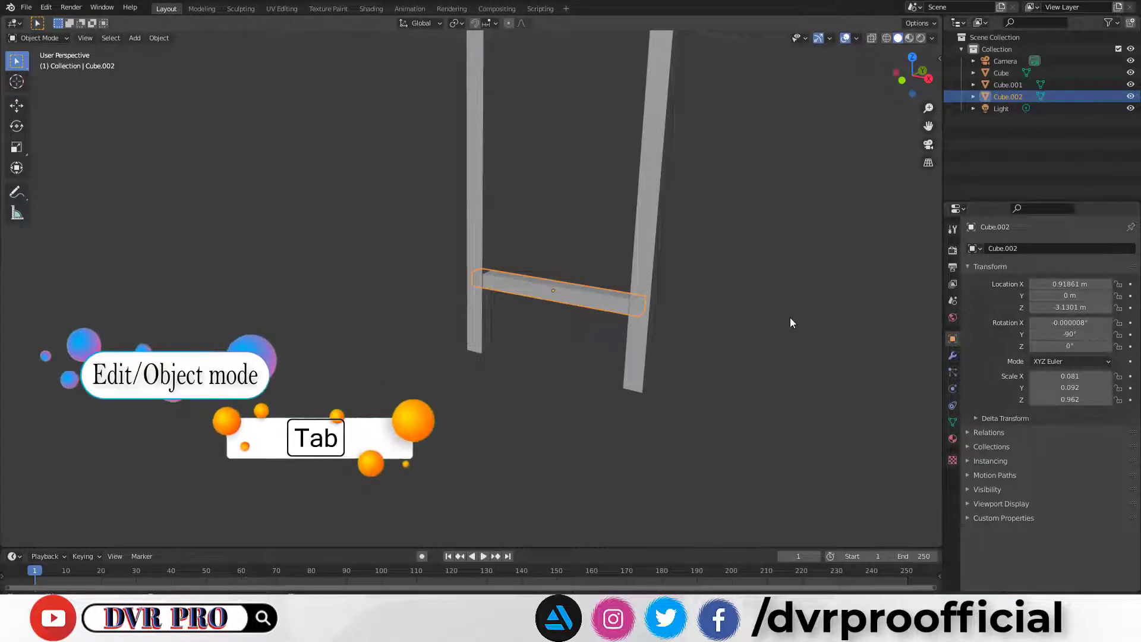
# - Bevel the rung's long edges in Edit Mode to round it, then return to Object Mode
pyautogui.press('Tab')
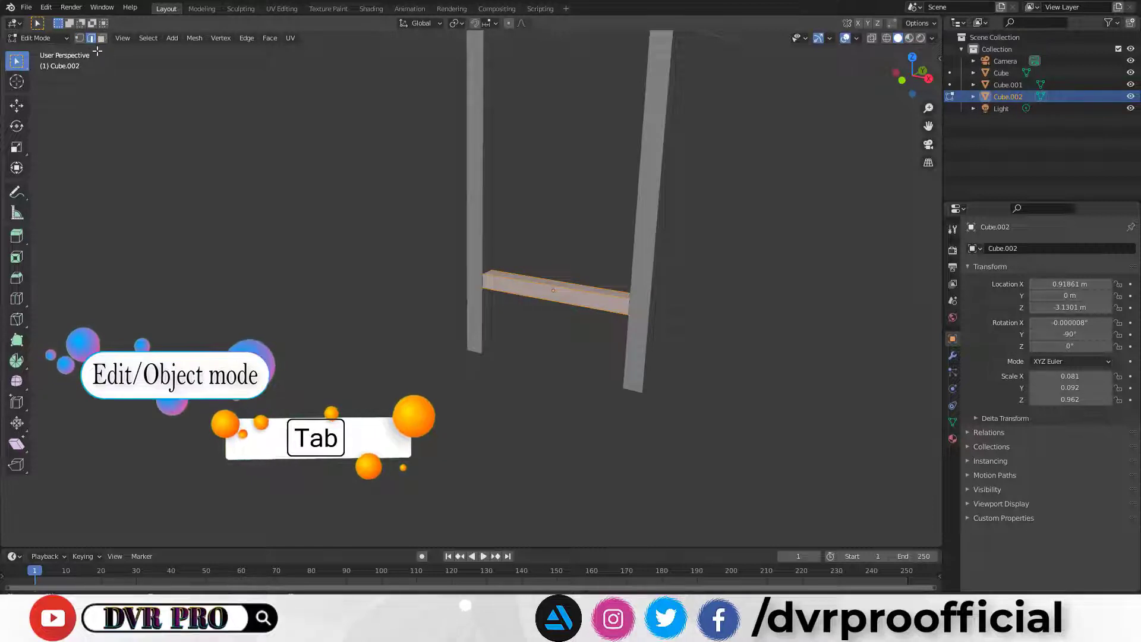
pyautogui.scroll(3, 594, 295)
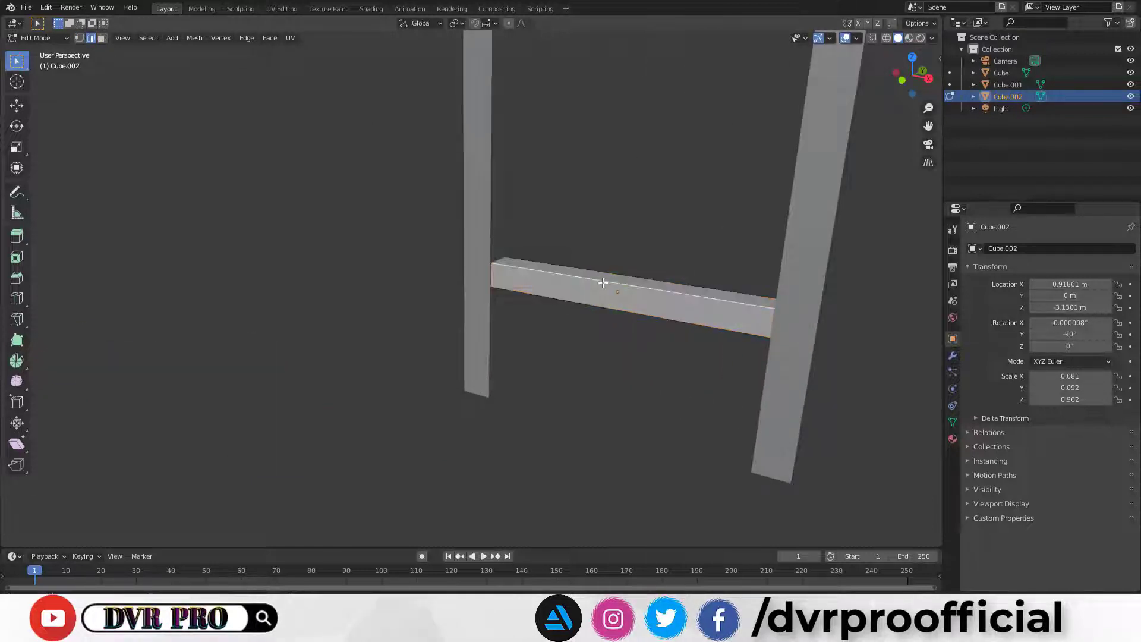
pyautogui.moveTo(617, 274)
pyautogui.mouseDown(button='middle')
pyautogui.moveTo(598, 339)
pyautogui.moveTo(451, 337)
pyautogui.mouseUp(button='middle')
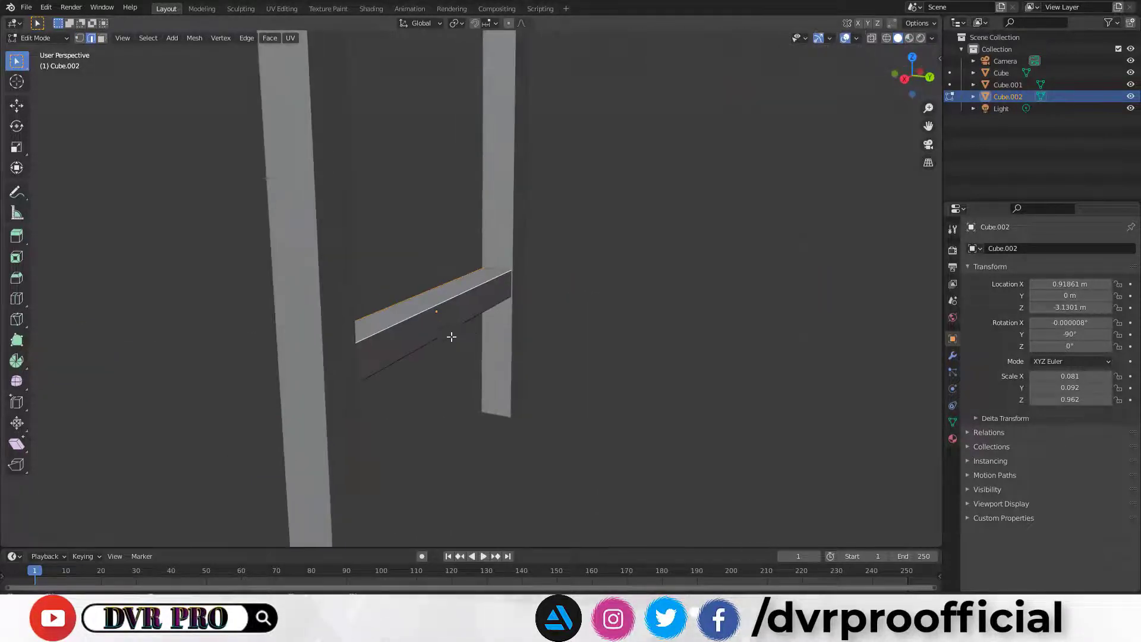
pyautogui.moveTo(574, 365); pyautogui.dragTo(686, 374, button='middle')
pyautogui.press('s')
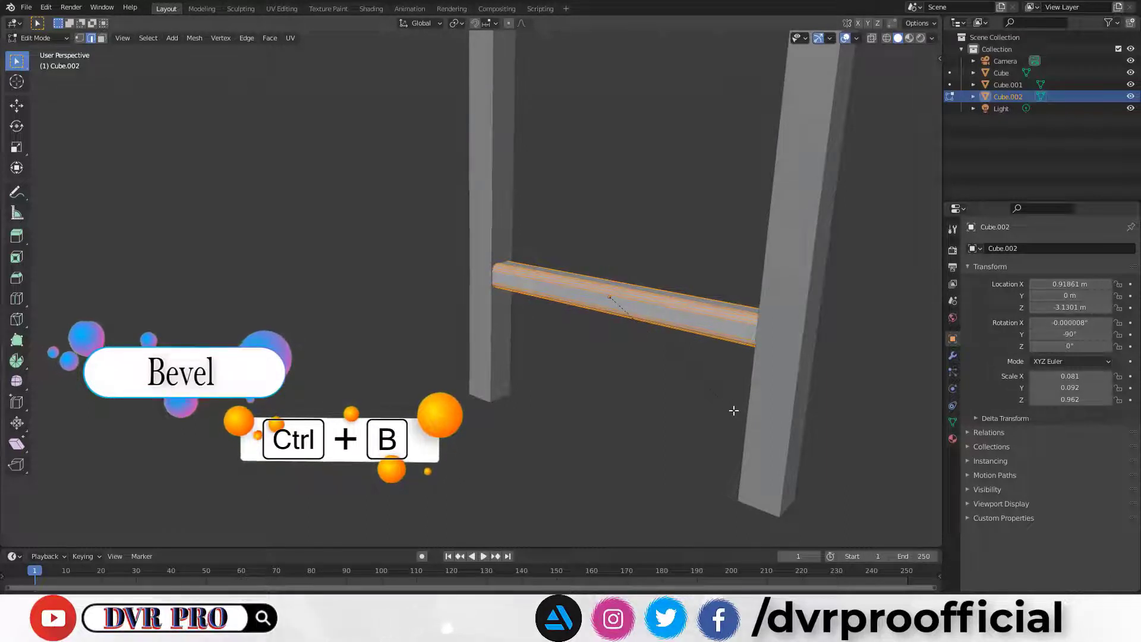
pyautogui.click(702, 406)
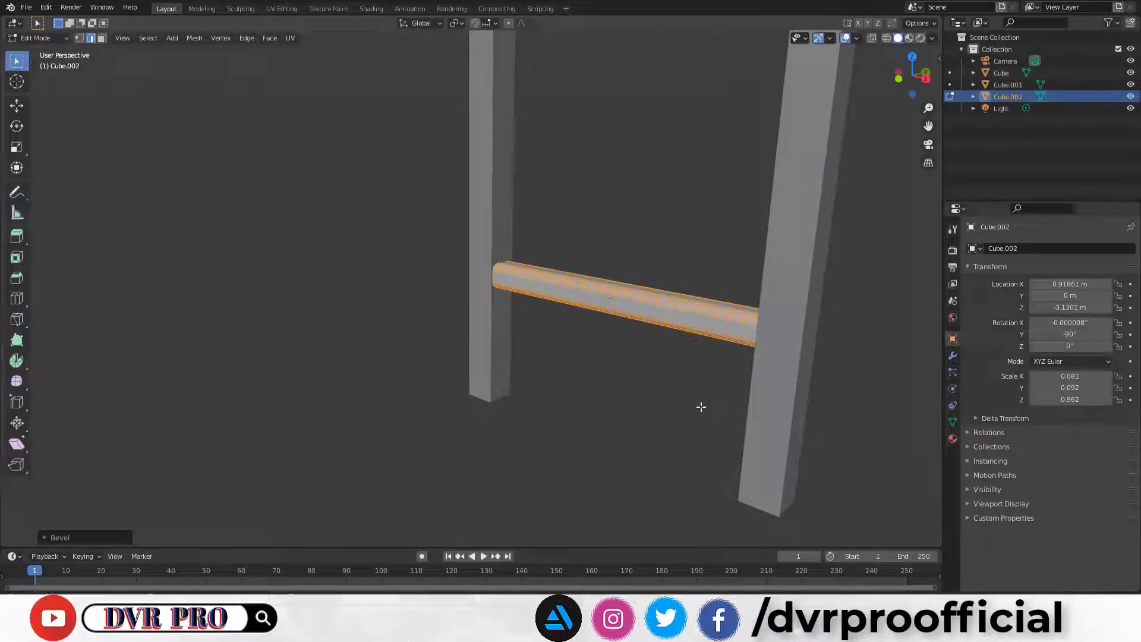
pyautogui.hotkey('alt', 'a')
pyautogui.press('Tab')
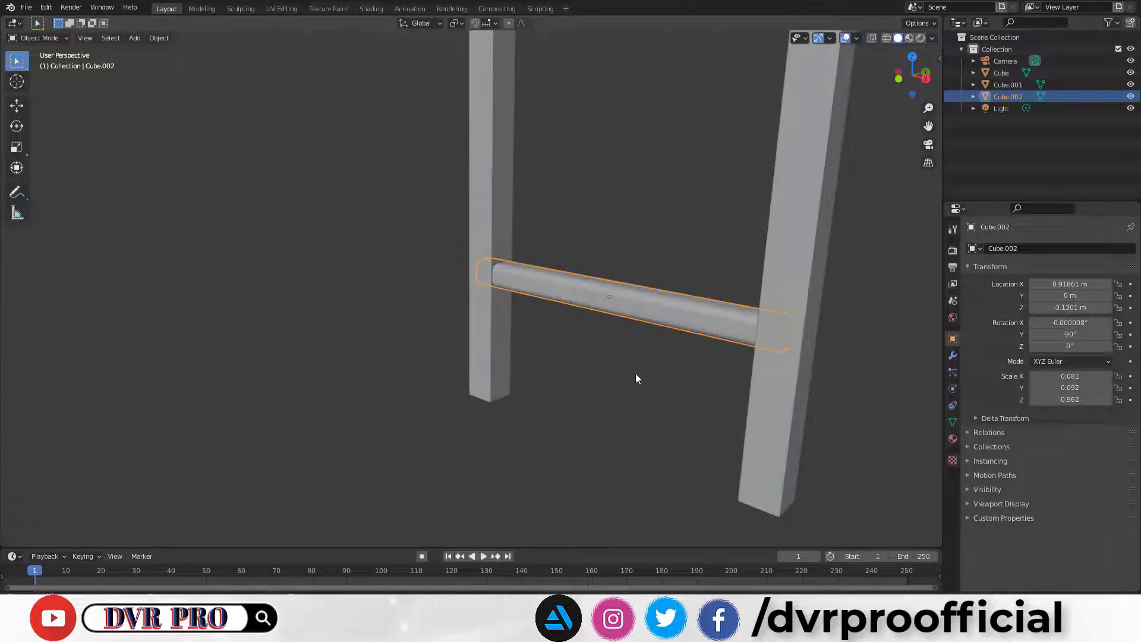
# - Select both posts and bevel their vertical edges in Edit Mode
pyautogui.moveTo(636, 375)
pyautogui.mouseDown(button='middle')
pyautogui.moveTo(596, 394)
pyautogui.moveTo(706, 387)
pyautogui.moveTo(769, 424)
pyautogui.moveTo(559, 418)
pyautogui.moveTo(342, 340)
pyautogui.mouseUp(button='middle')
pyautogui.click(342, 340)
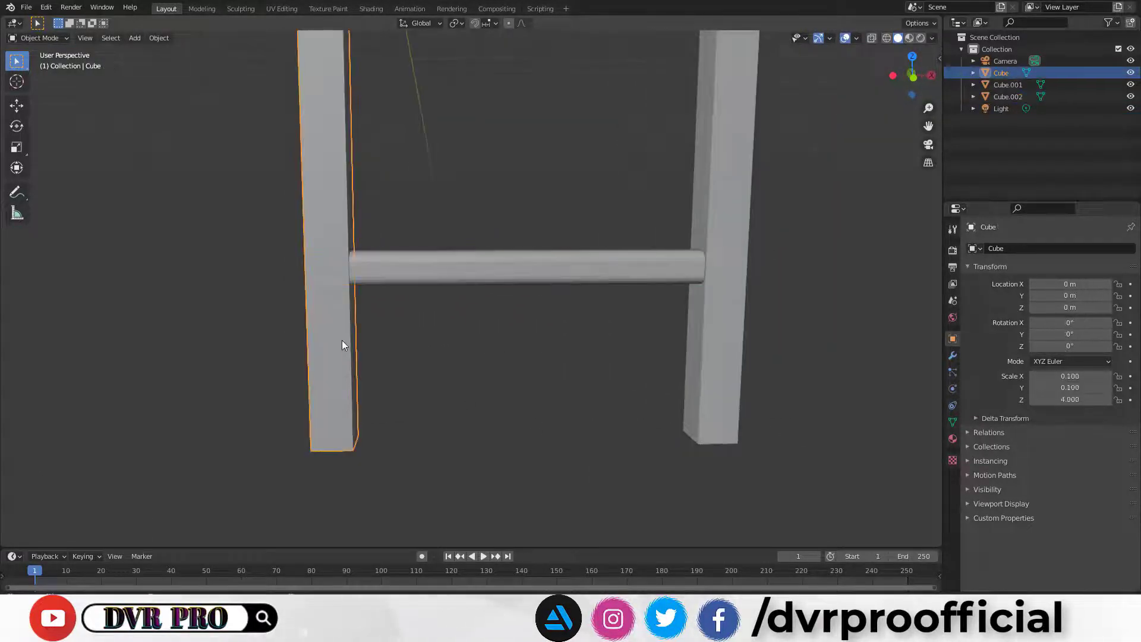
pyautogui.keyDown('shift'); pyautogui.click(728, 348); pyautogui.keyUp('shift')
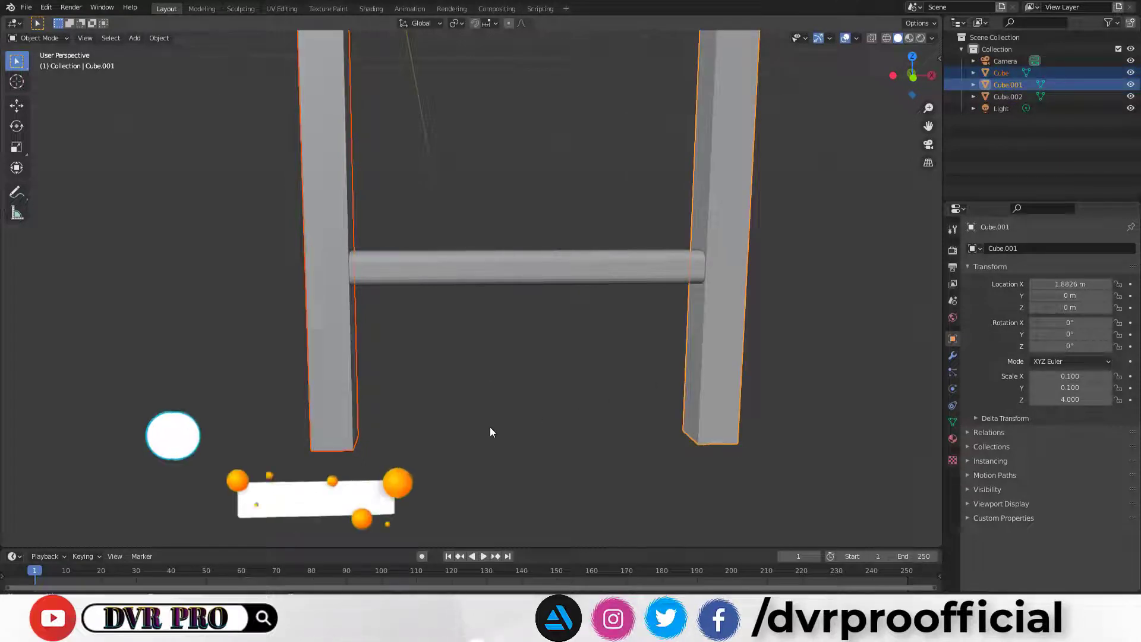
pyautogui.press('Tab')
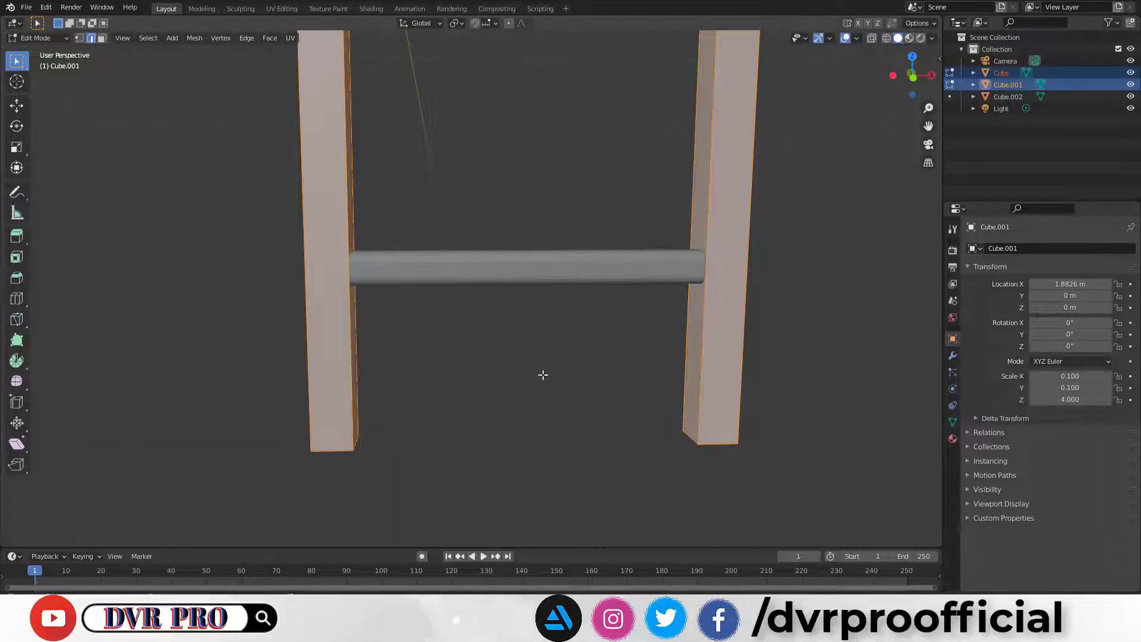
pyautogui.moveTo(542, 374); pyautogui.dragTo(595, 373, button='middle')
pyautogui.click(291, 338)
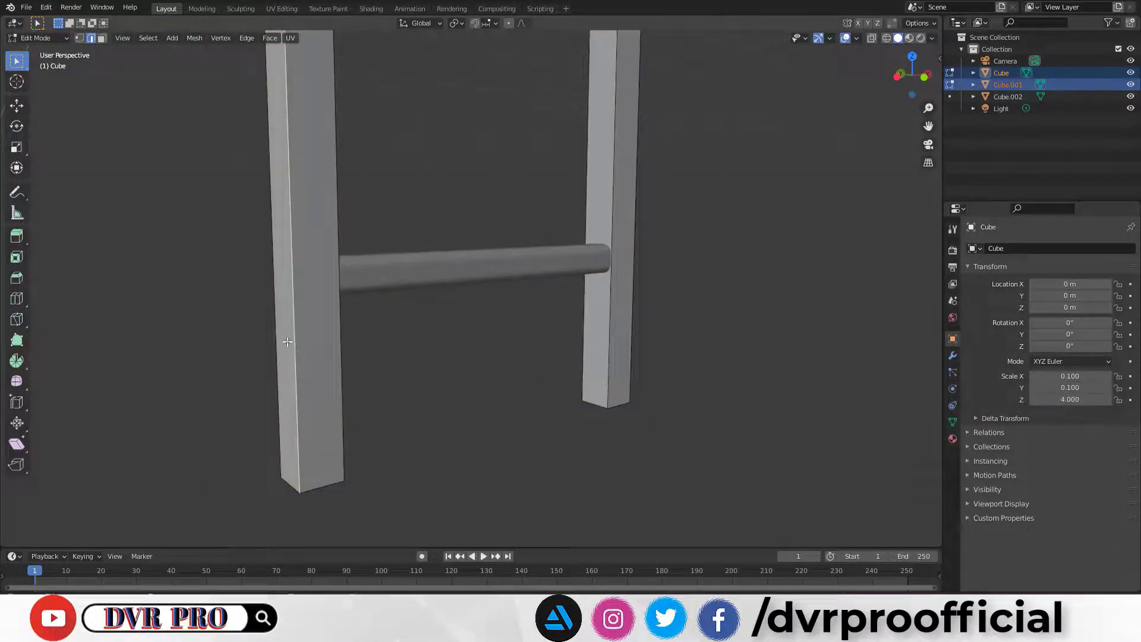
pyautogui.moveTo(305, 339)
pyautogui.mouseDown(button='middle')
pyautogui.moveTo(692, 372)
pyautogui.moveTo(596, 362)
pyautogui.moveTo(828, 359)
pyautogui.moveTo(780, 368)
pyautogui.mouseUp(button='middle')
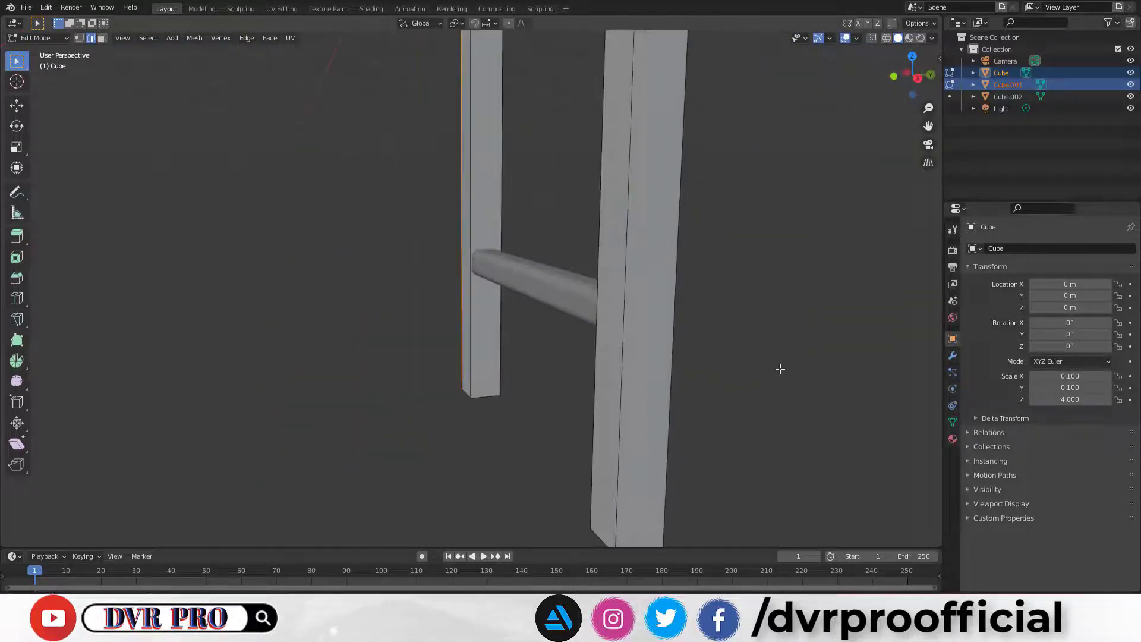
pyautogui.click(624, 322)
pyautogui.click(673, 332)
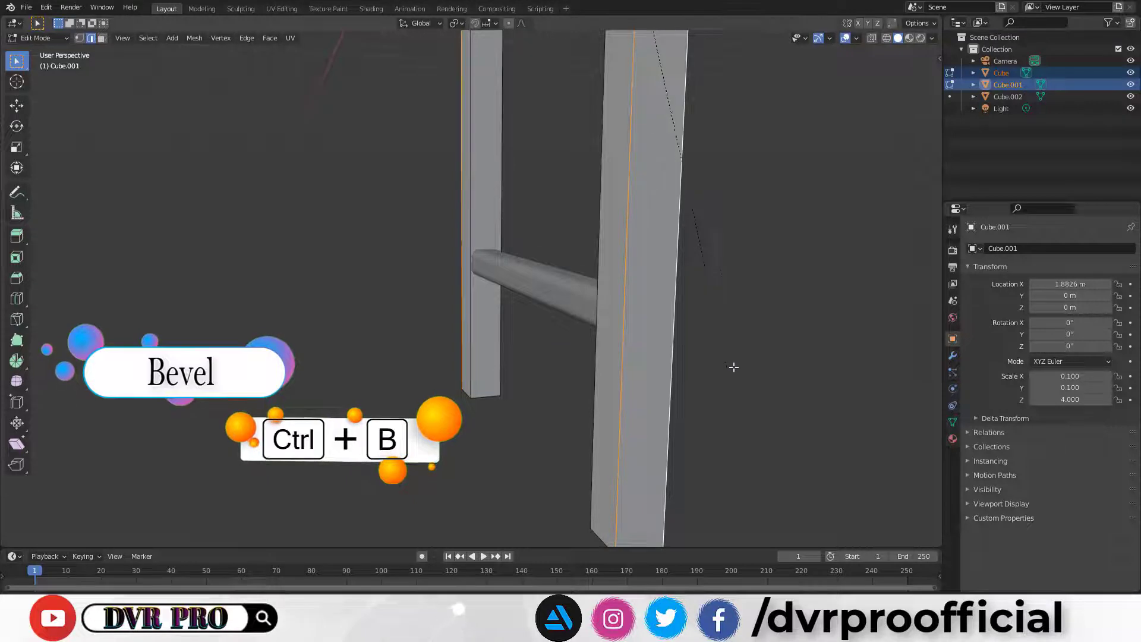
pyautogui.hotkey('ctrl', 'b')
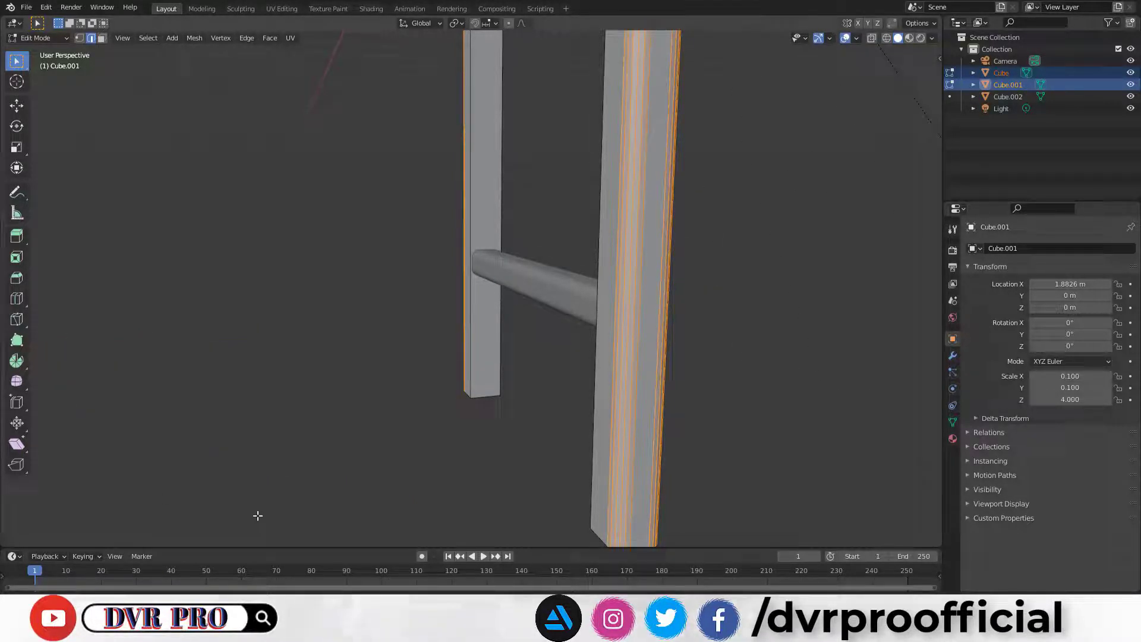
pyautogui.click(269, 518)
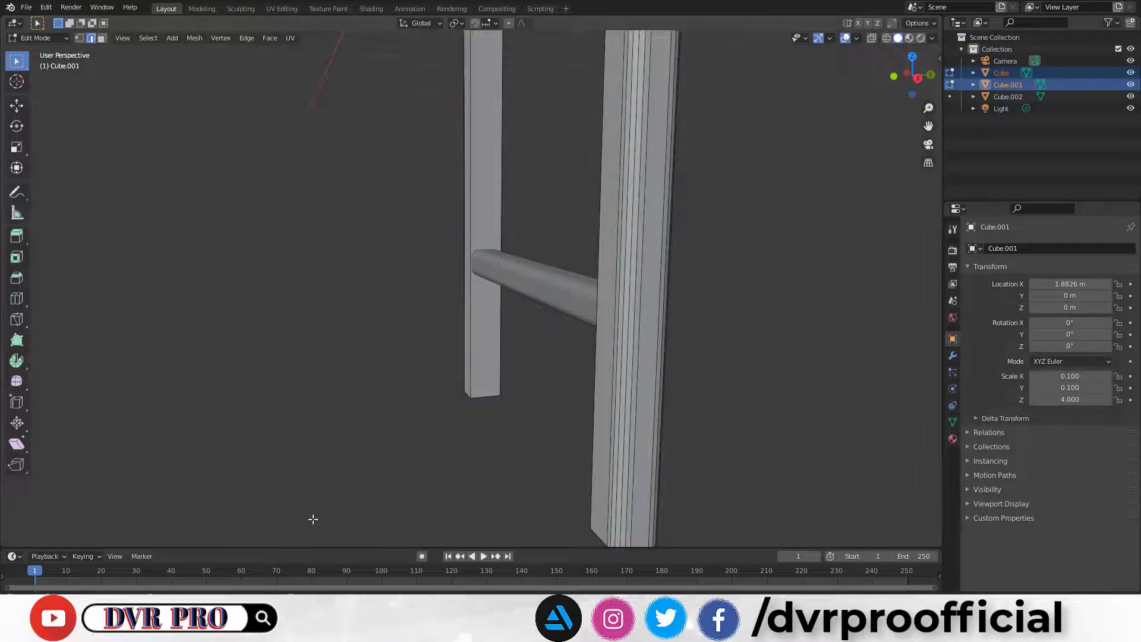
pyautogui.press('Tab')
# - Frame the whole ladder, reselect the rung and show its modifier settings
pyautogui.scroll(-3, 354, 408)
pyautogui.press('KP_1')
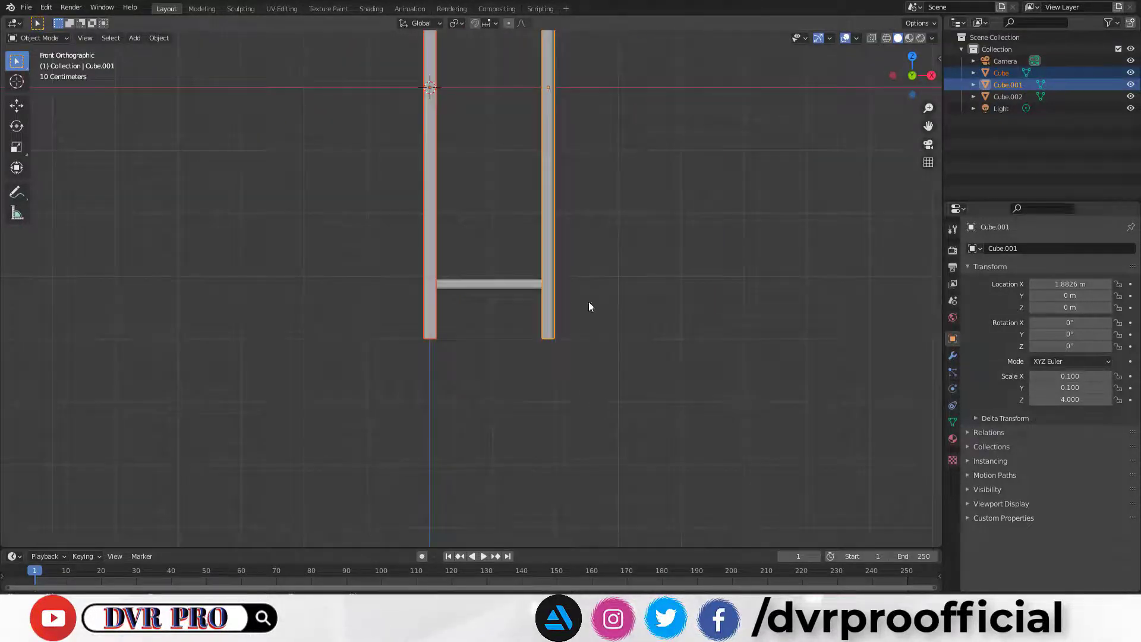
pyautogui.keyDown('shift'); pyautogui.moveTo(588, 306); pyautogui.dragTo(596, 464, button='middle'); pyautogui.keyUp('shift')
pyautogui.scroll(-2, 637, 403)
pyautogui.moveTo(637, 403); pyautogui.dragTo(625, 401, button='middle')
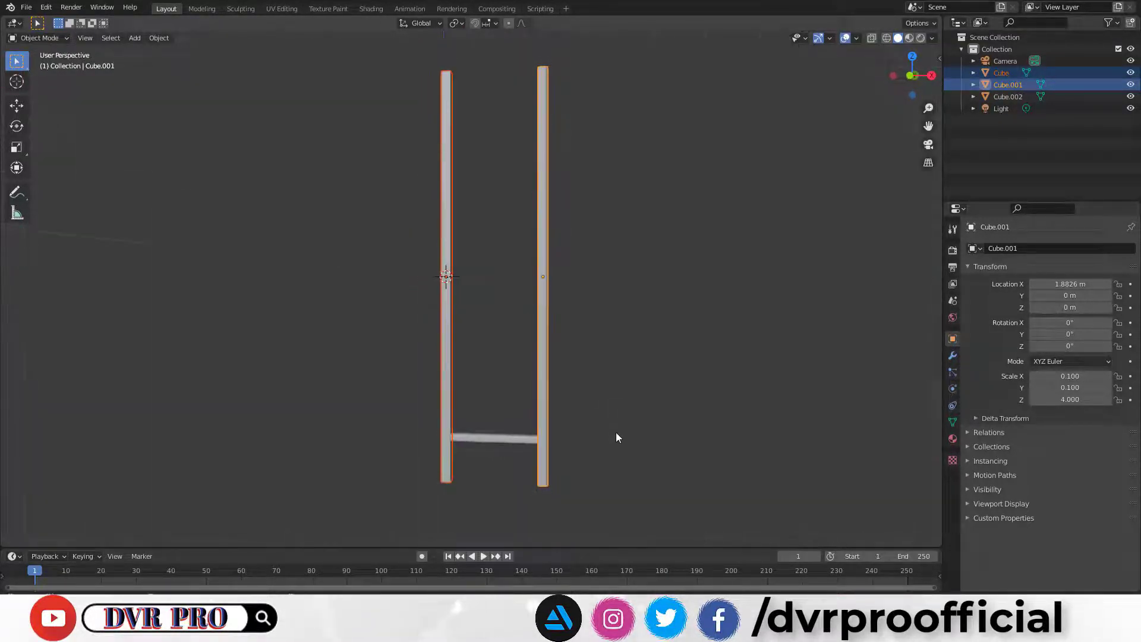
pyautogui.click(508, 440)
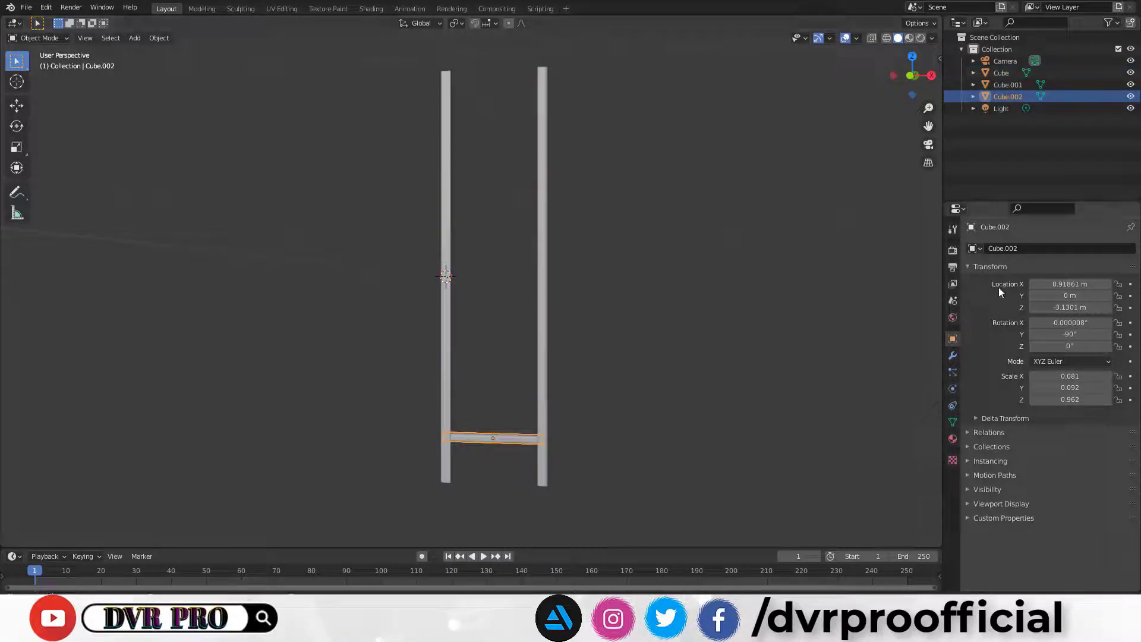
pyautogui.click(952, 357)
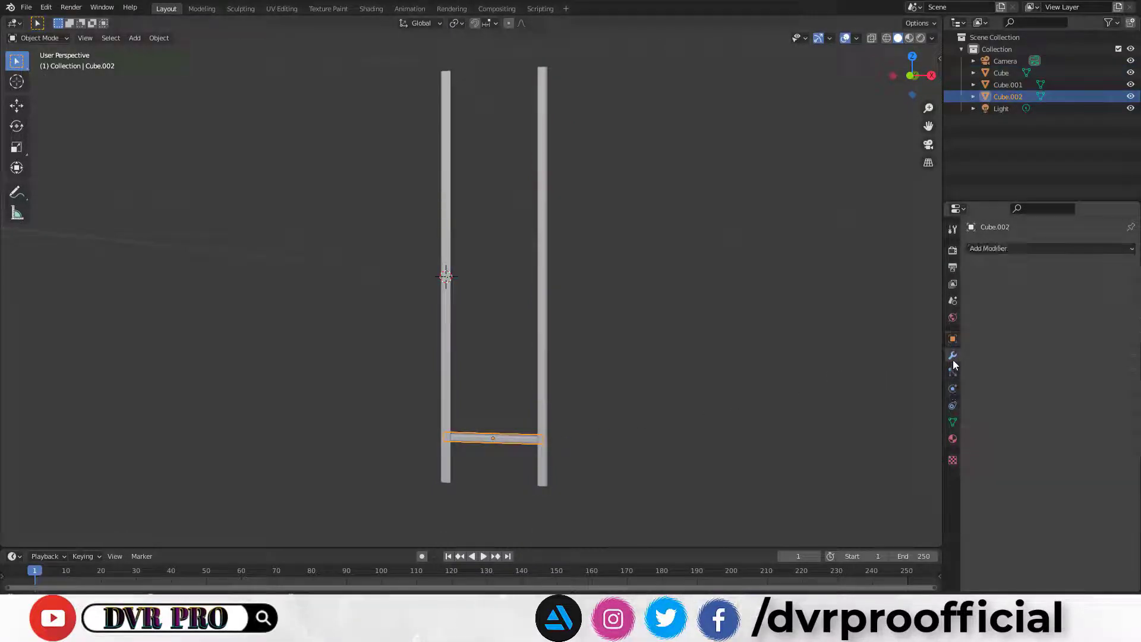
# - Add an Array modifier to the rung with Relative Offset Factor X of 5
pyautogui.click(1035, 249)
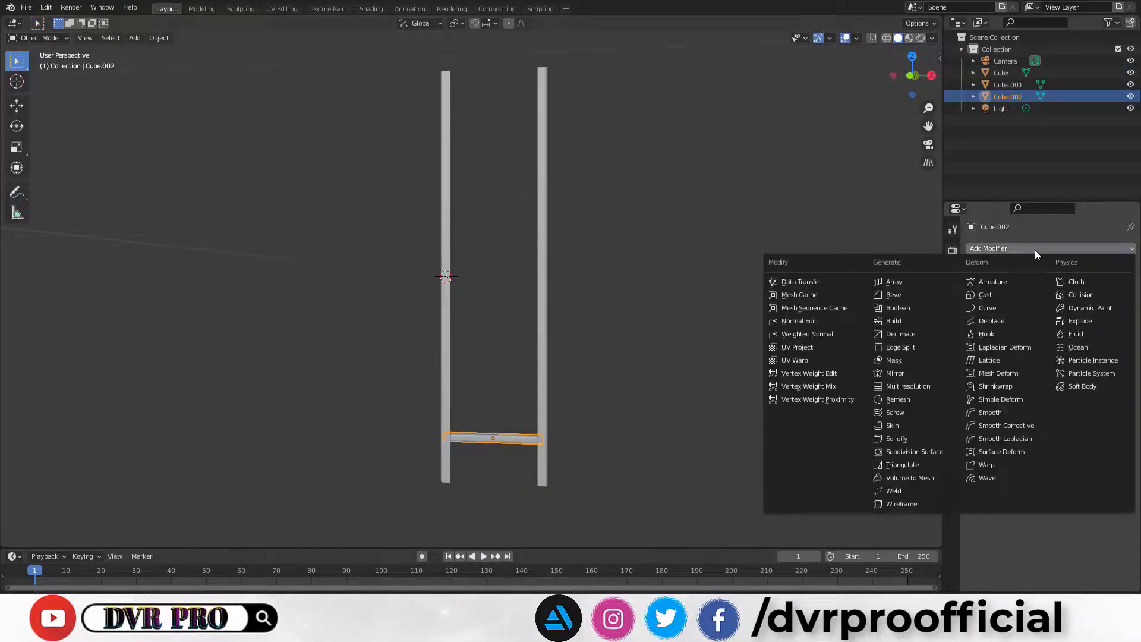
pyautogui.click(916, 283)
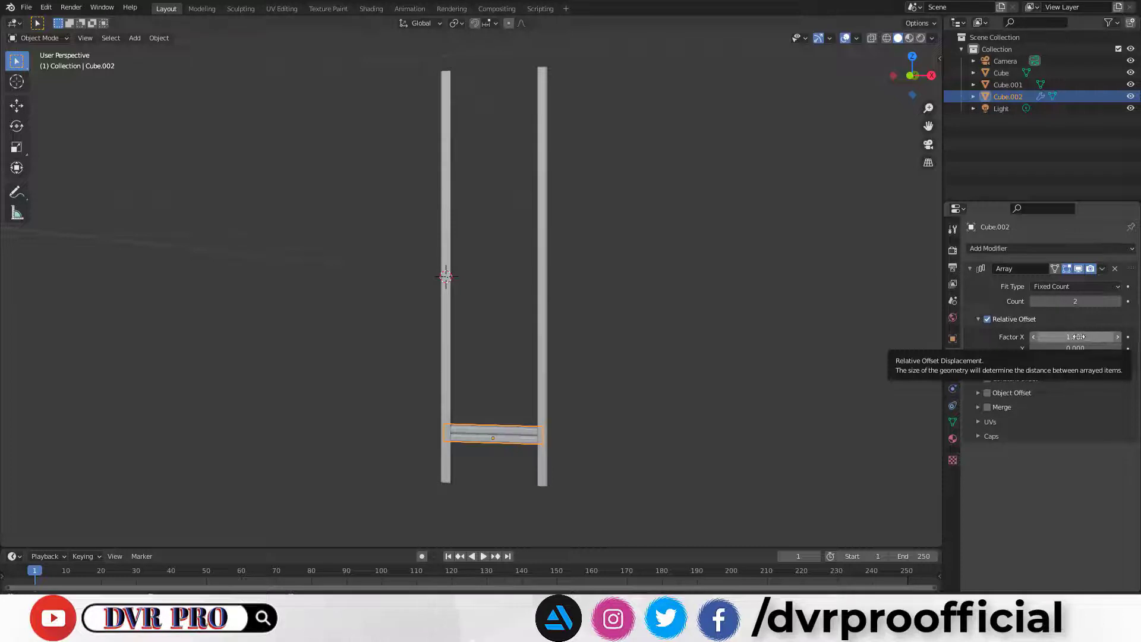
pyautogui.click(1078, 337)
pyautogui.write('5')
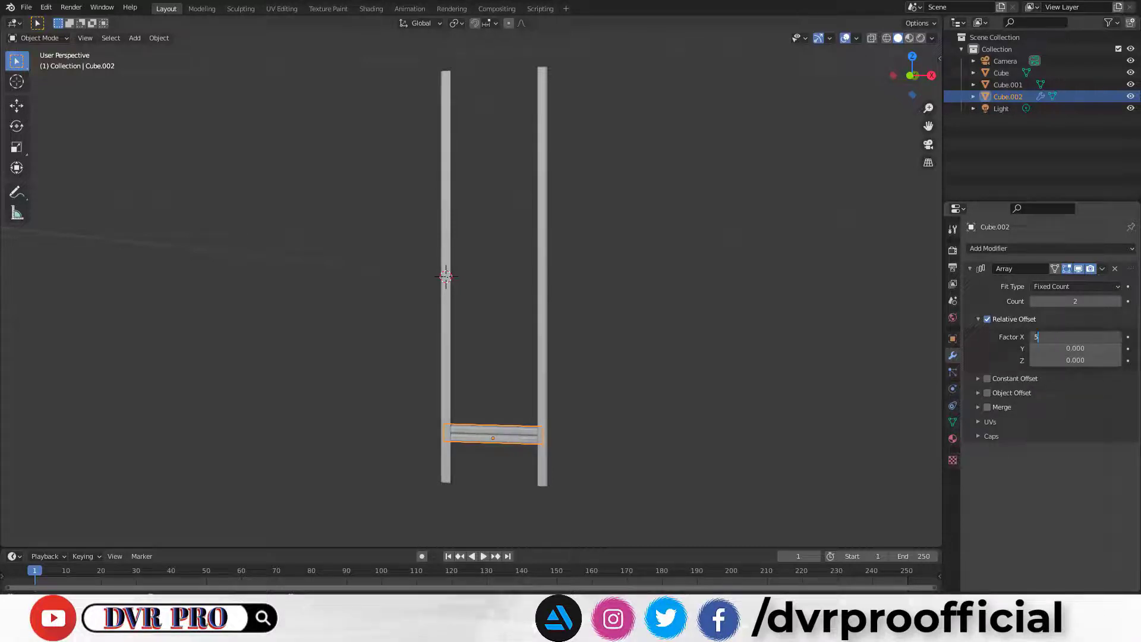
pyautogui.press('Return')
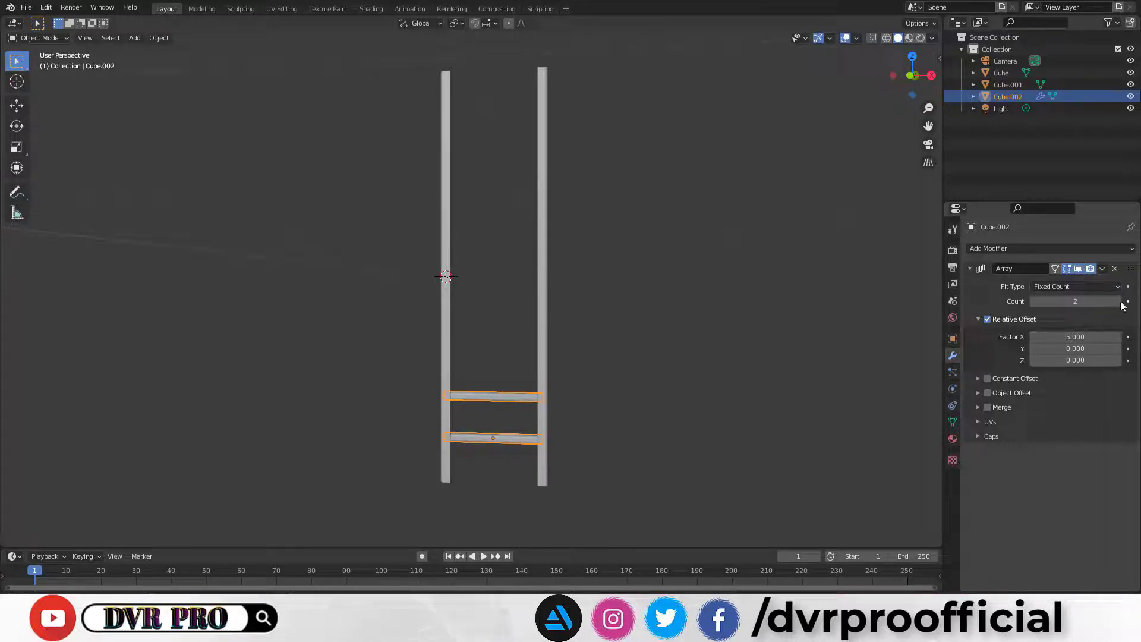
# - Raise the Array count to 9 and zoom around to inspect the nine-rung ladder
pyautogui.moveTo(1119, 305); pyautogui.dragTo(1132, 305)
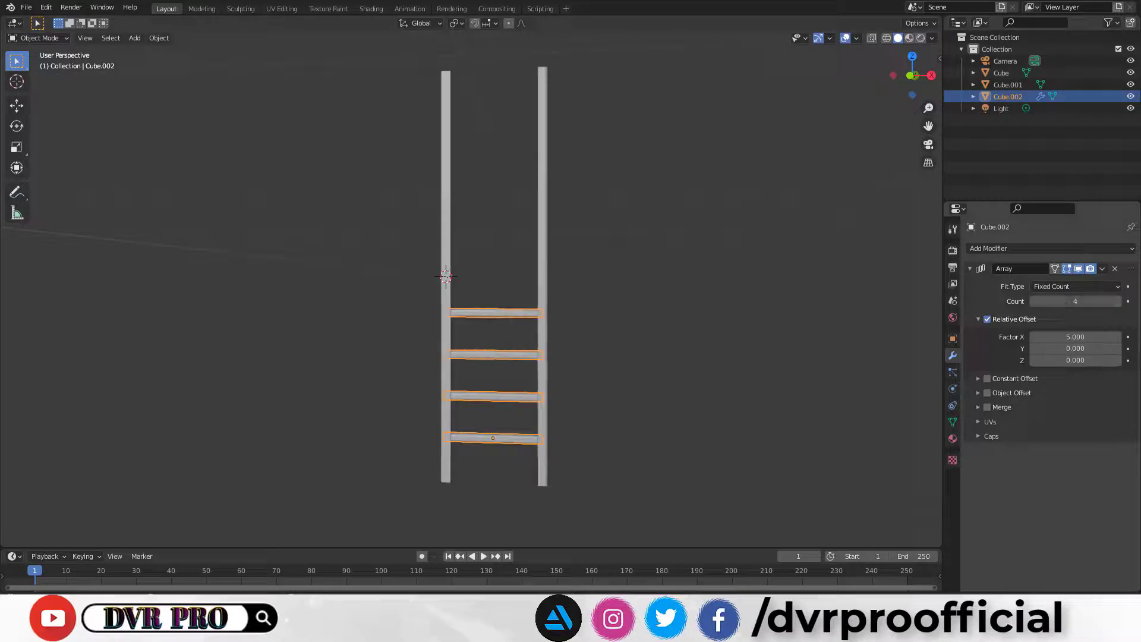
pyautogui.click(1119, 301)
pyautogui.click(1119, 302)
pyautogui.click(1119, 302)
pyautogui.click(1120, 301)
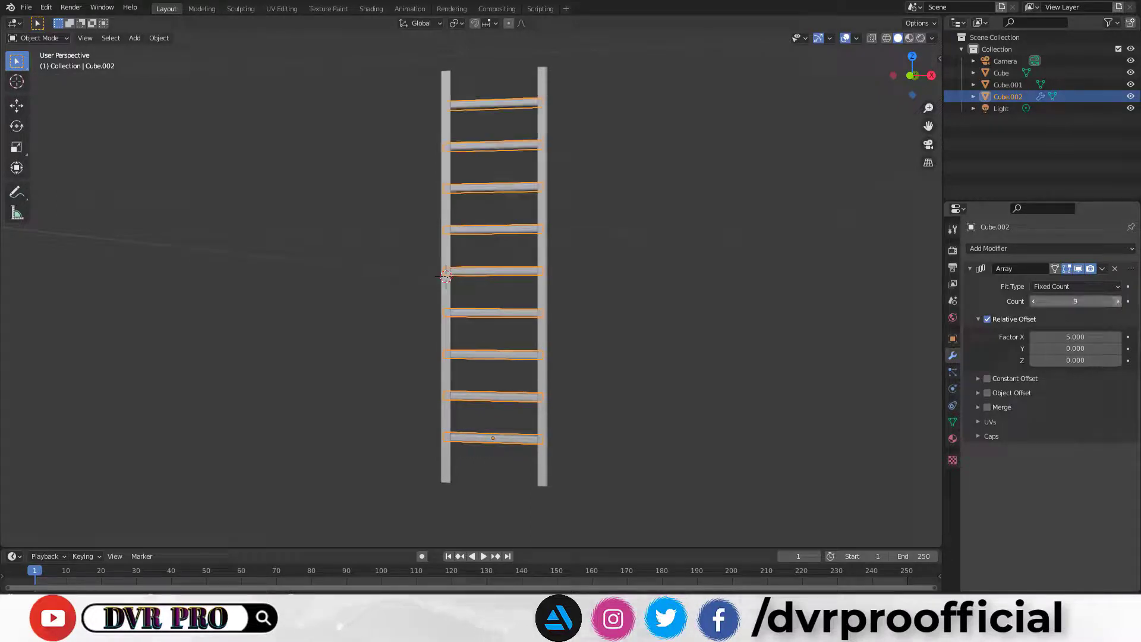
pyautogui.click(647, 344)
pyautogui.moveTo(646, 351); pyautogui.dragTo(703, 342, button='middle')
pyautogui.scroll(2, 704, 337)
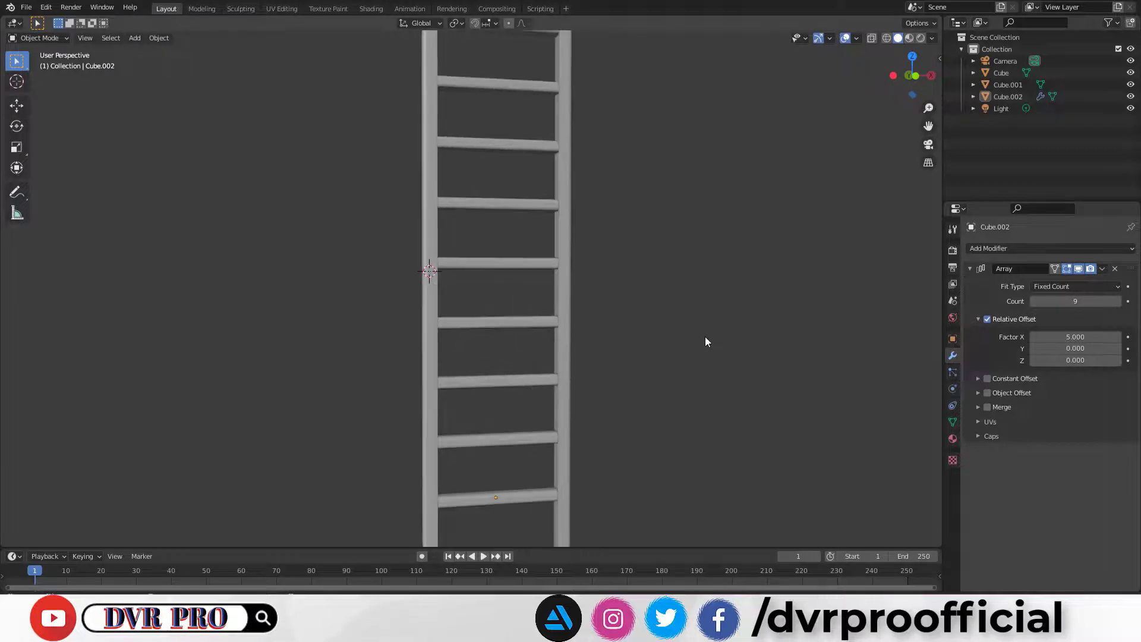
pyautogui.scroll(3, 705, 337)
pyautogui.scroll(2, 705, 336)
pyautogui.scroll(-4, 705, 336)
pyautogui.scroll(-2, 705, 336)
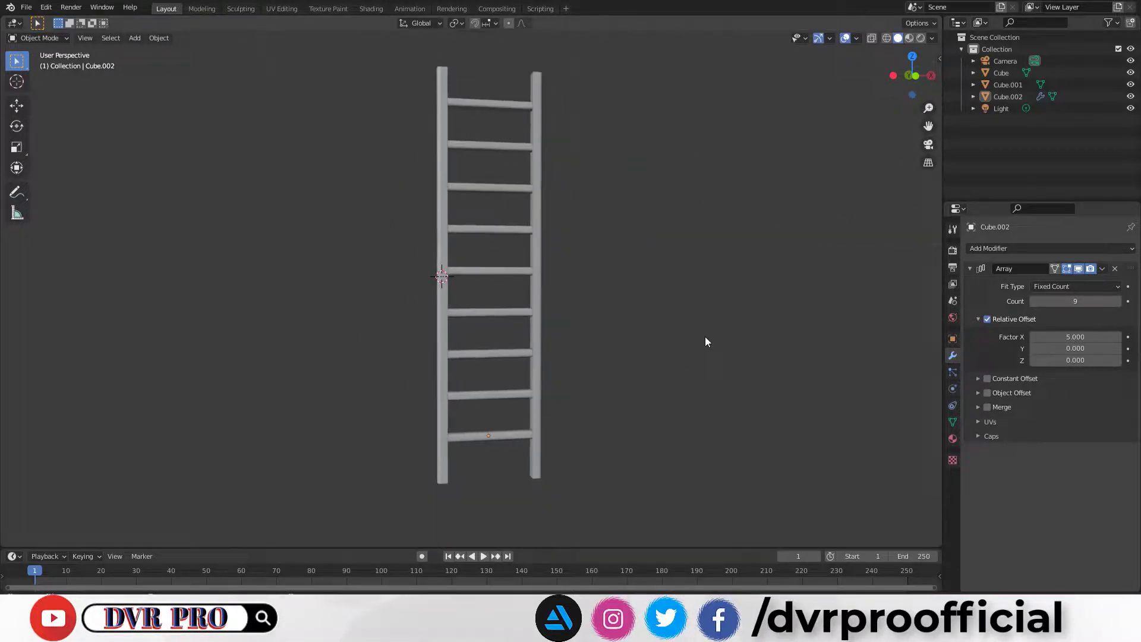